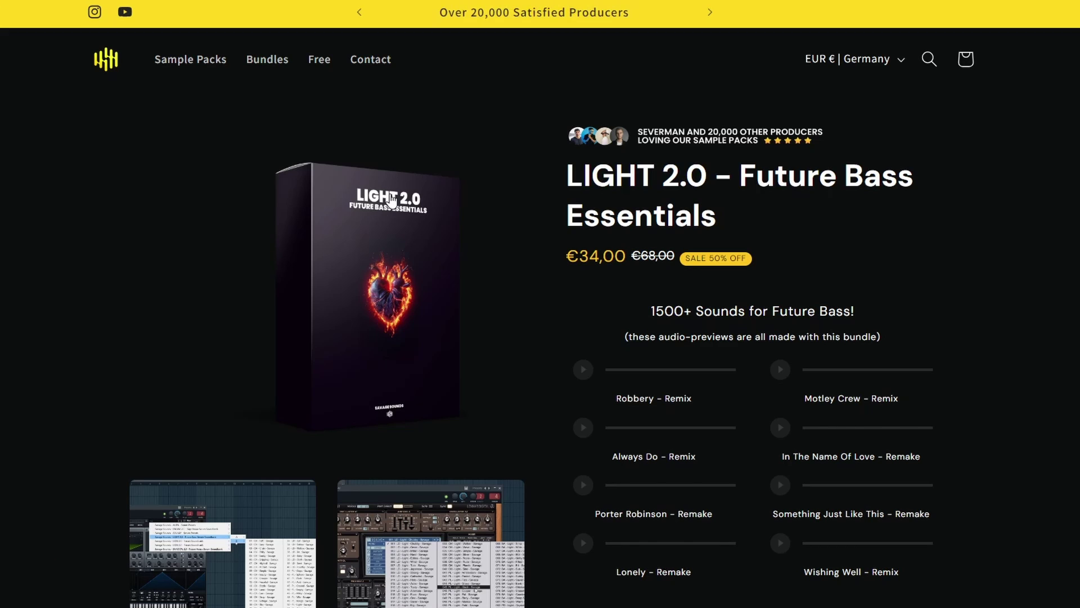
Step: Load the 18 - CH - Juzuz - Savage chord preset from the browser into Serum
scroll(540, 315, "down", 7)
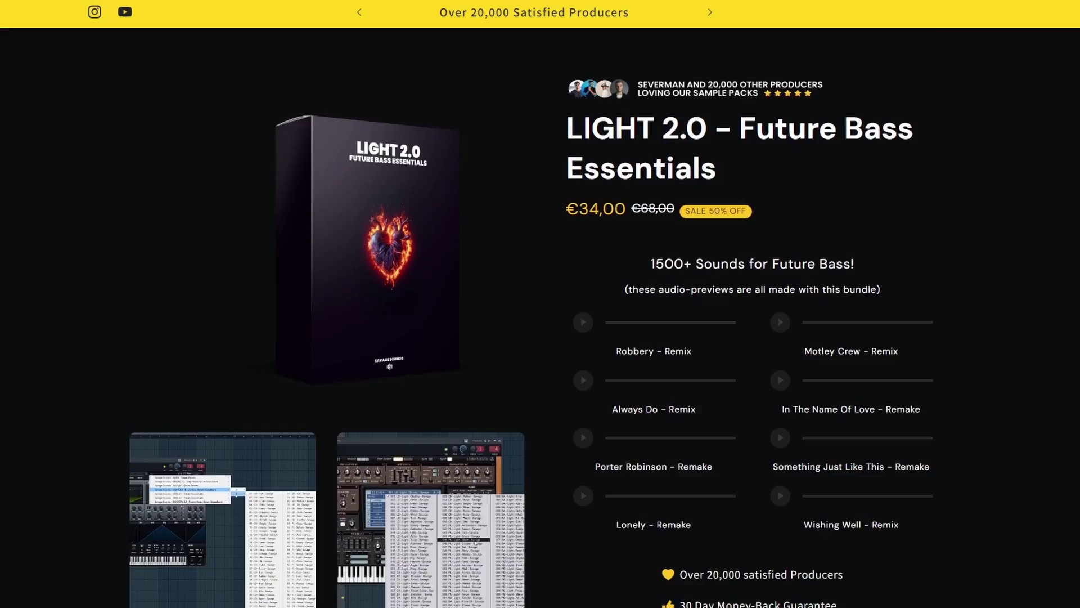
scroll(540, 315, "down", 7)
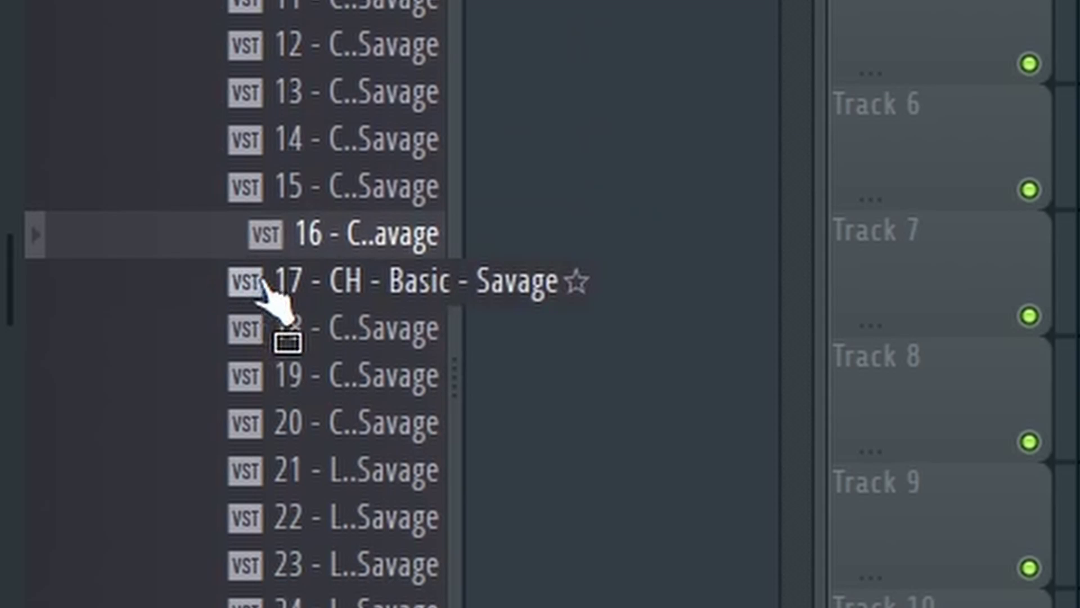
left_click(268, 332)
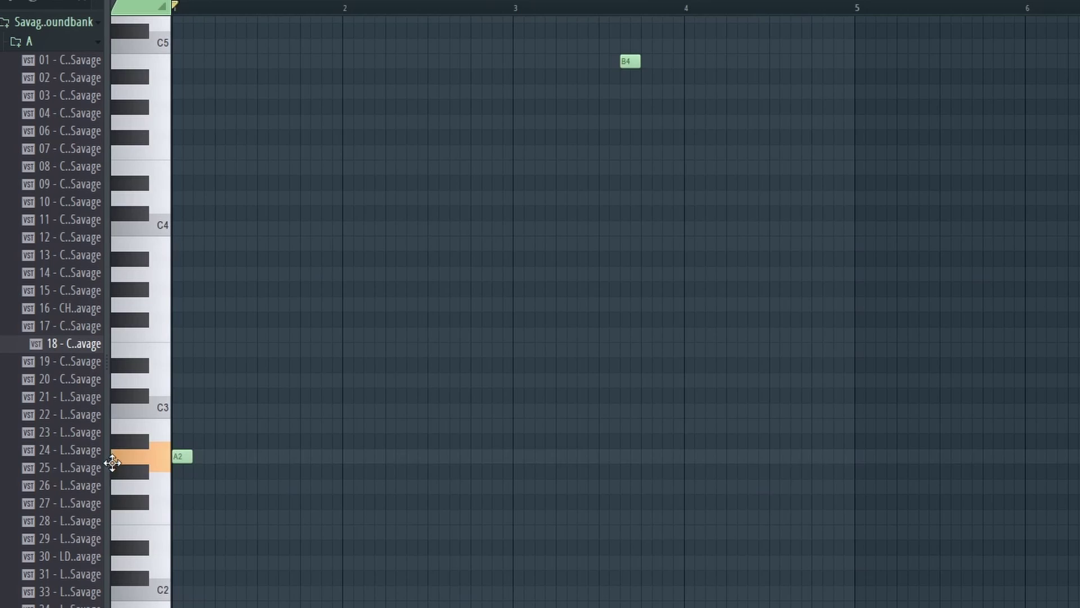
Step: Play back the drawn melody notes to audition them
key("space")
scroll(273, 445, "down", 4)
key("space")
scroll(321, 458, "up", 3)
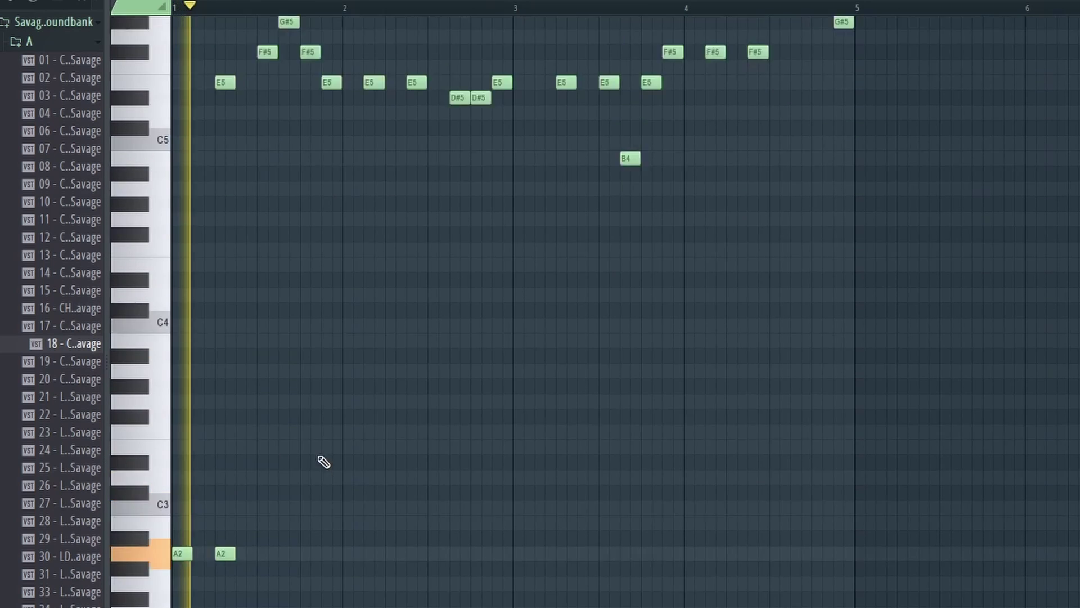
scroll(335, 434, "down", 2)
key("space")
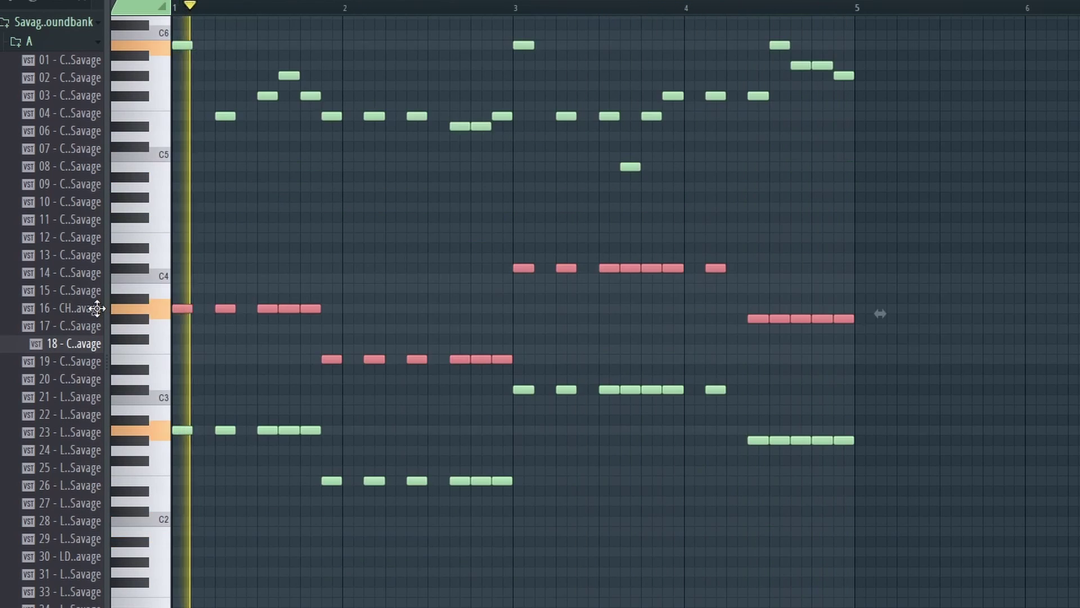
Step: Duplicate the chord notes, correct the copied voice's pitch, and select all notes
scroll(446, 299, "up", 1)
key("ctrl+b")
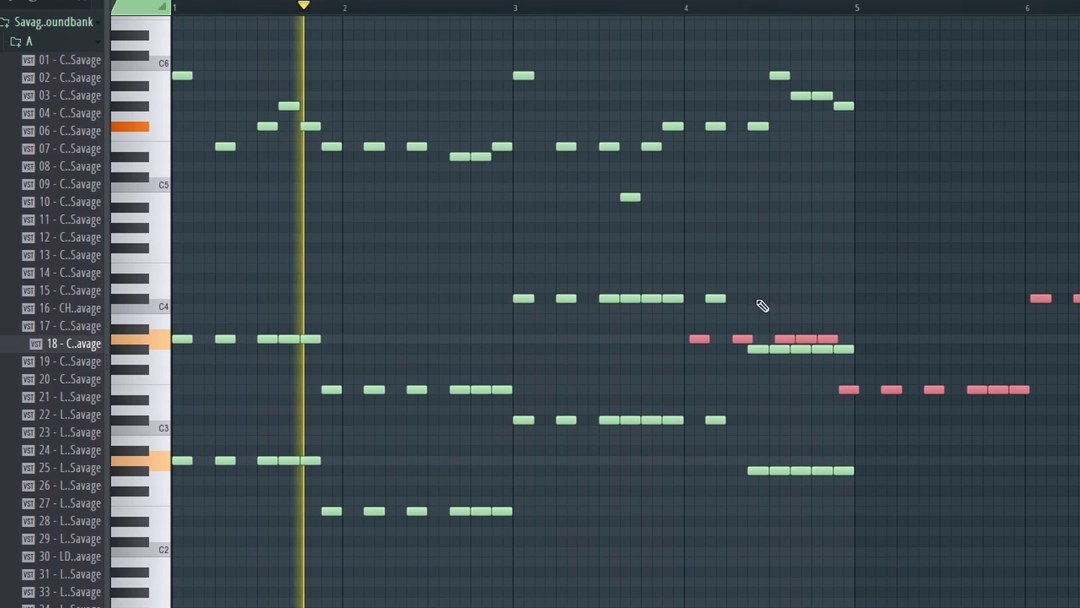
key("space")
key("ctrl+z")
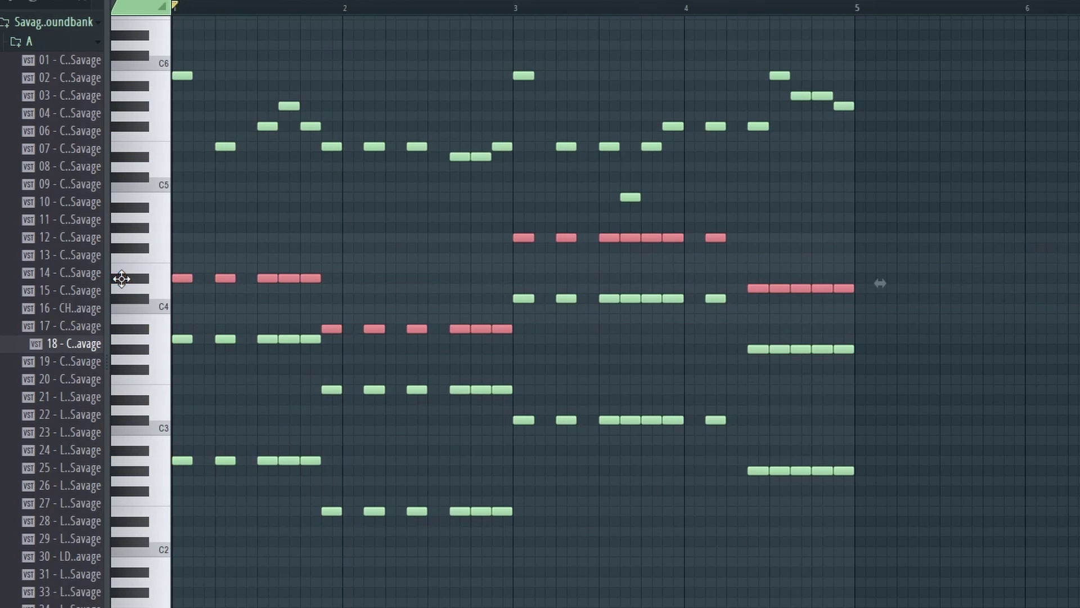
key("shift+Down")
key("shift+Up")
key("shift+Up")
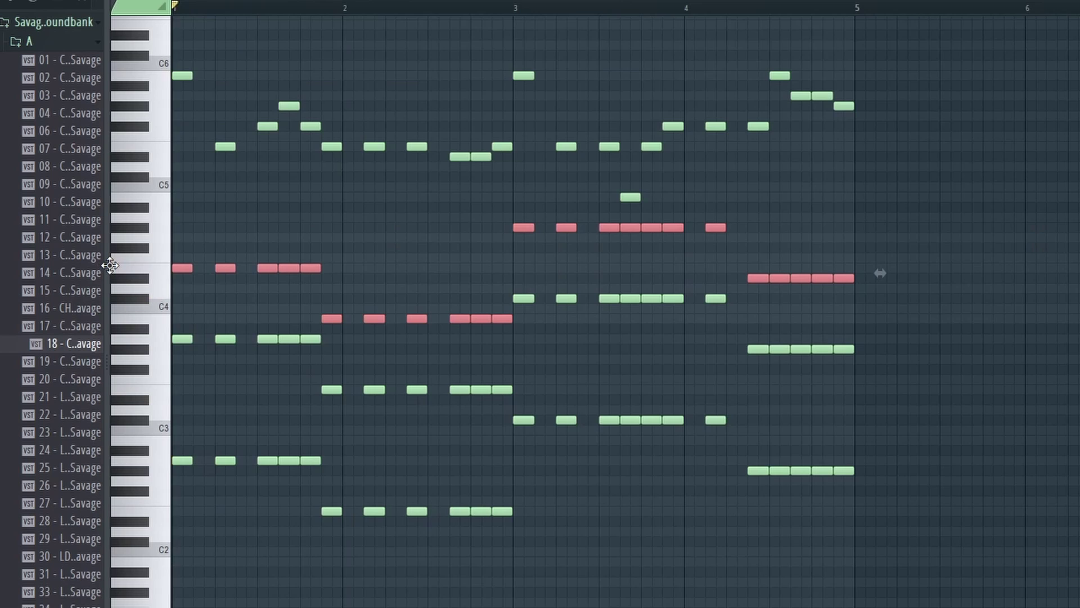
key("space")
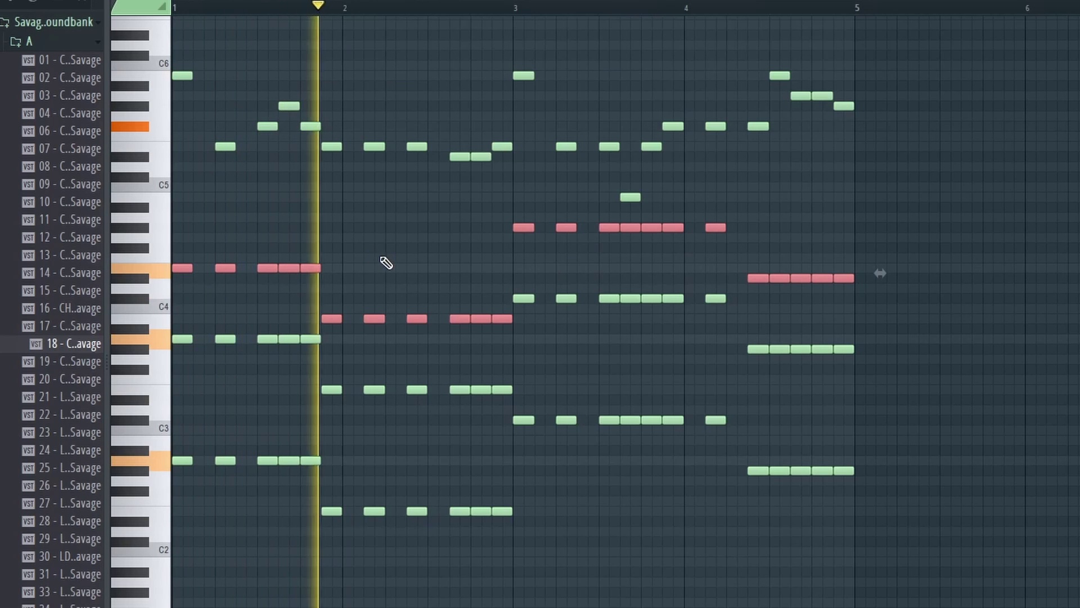
key("ctrl+a")
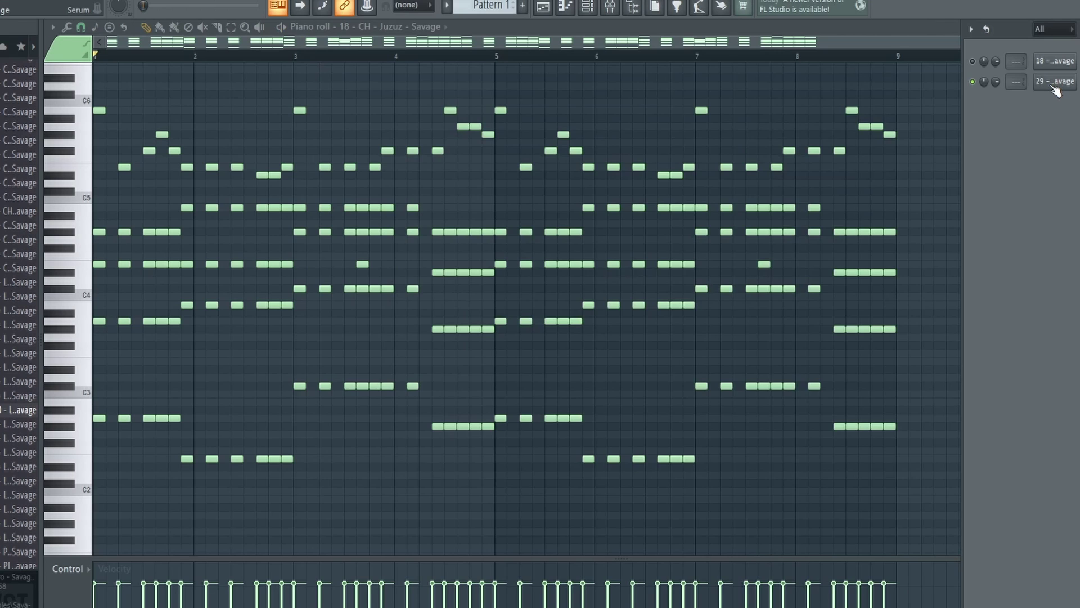
Step: Turn off the reverb on the Delicious lead layer's Serum
left_click(1056, 83)
left_click_drag(644, 89, 657, 79)
key("space")
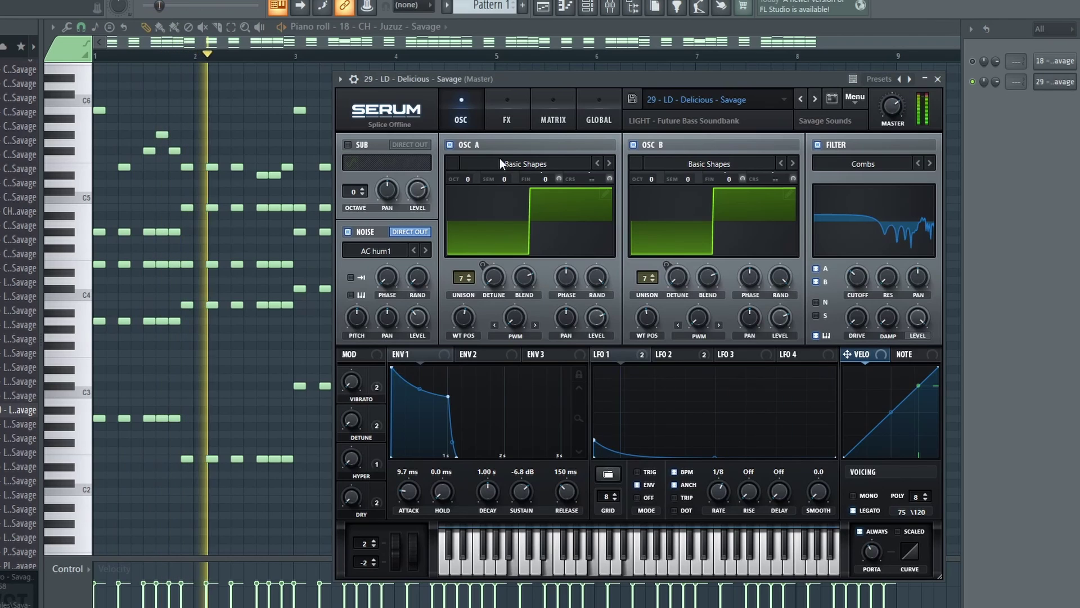
left_click(507, 120)
left_click(358, 206)
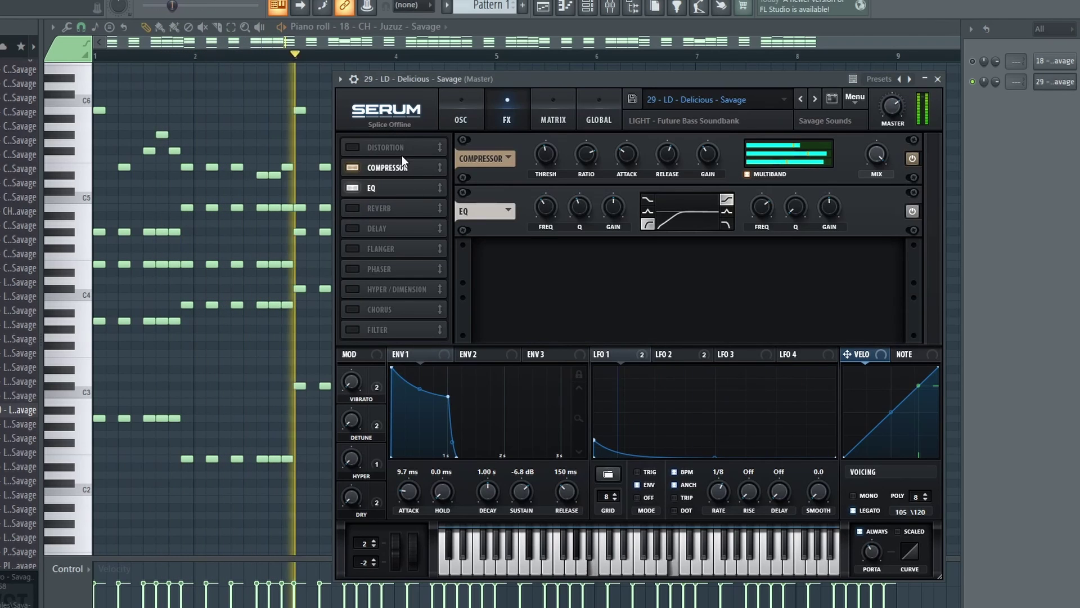
left_click(476, 102)
left_click_drag(501, 75, 527, 73)
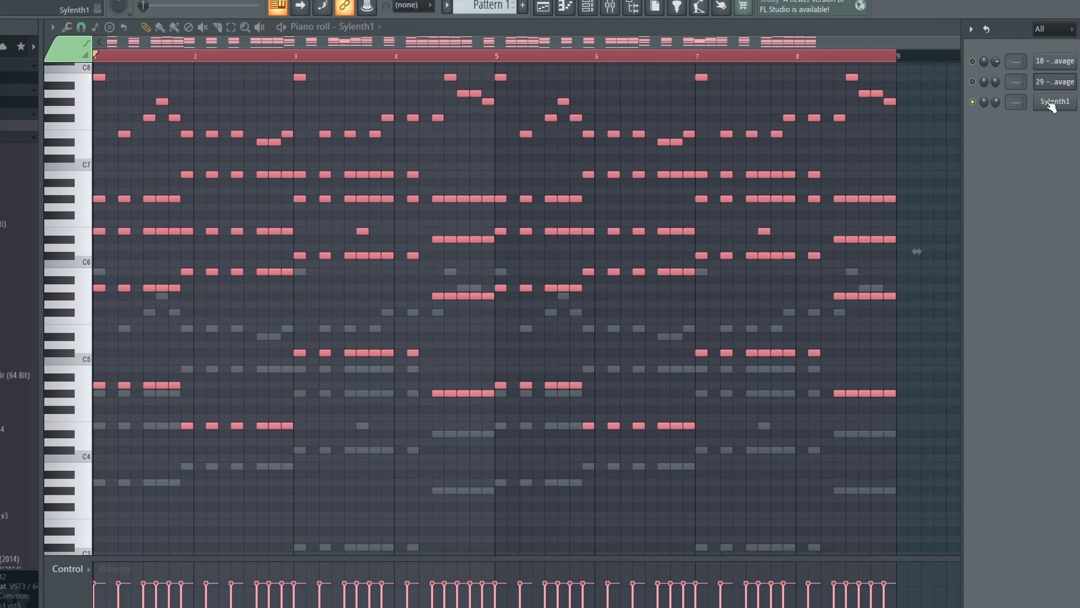
Step: Audition the Sylenth1 Wide Bro chord layer an octave higher
left_click(1049, 102)
key("space")
left_click_drag(579, 164, 643, 115)
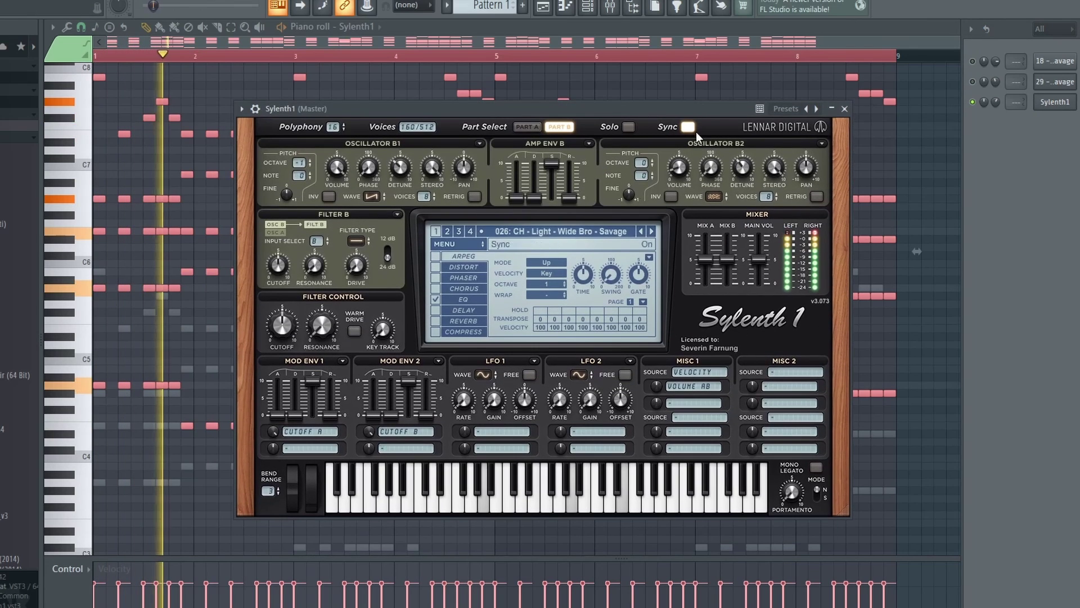
left_click(1042, 104)
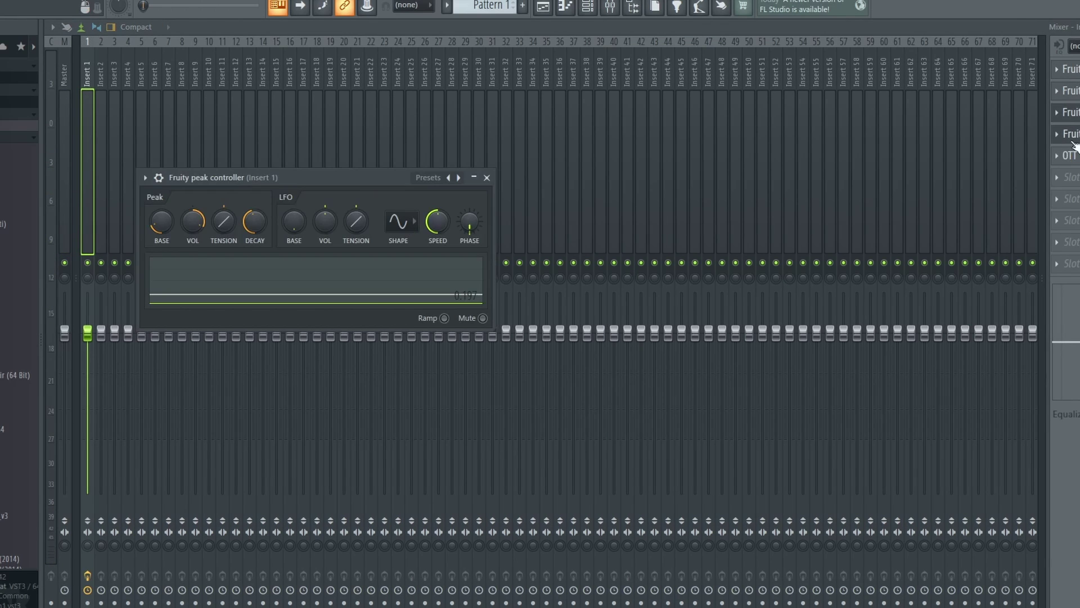
Step: Review Insert 1's reverb and OTT, then lower the EQ high shelf to about 3975 Hz
left_click(1066, 136)
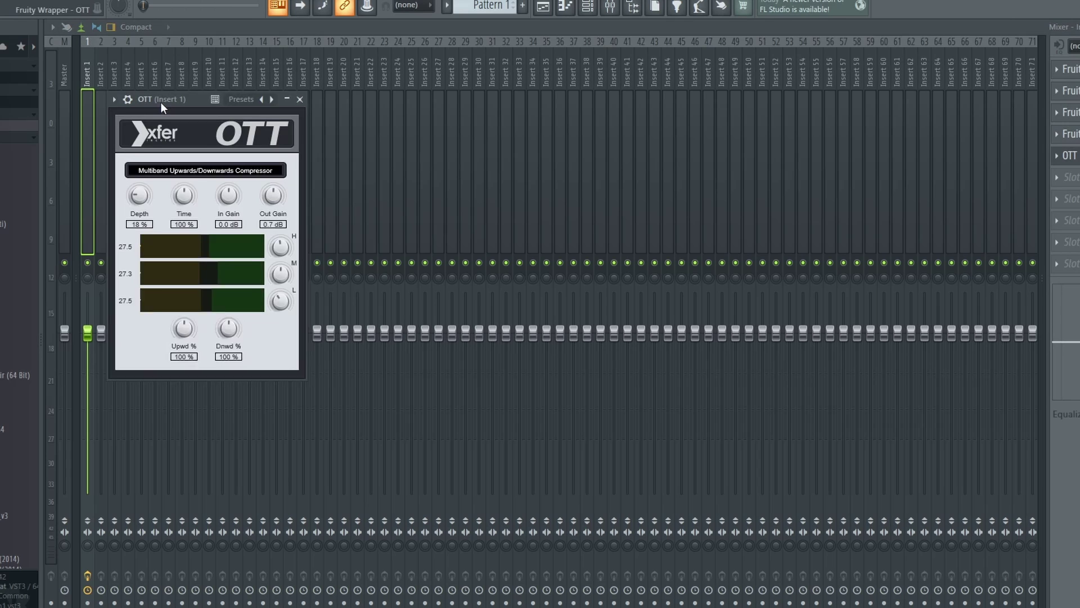
left_click_drag(161, 103, 220, 104)
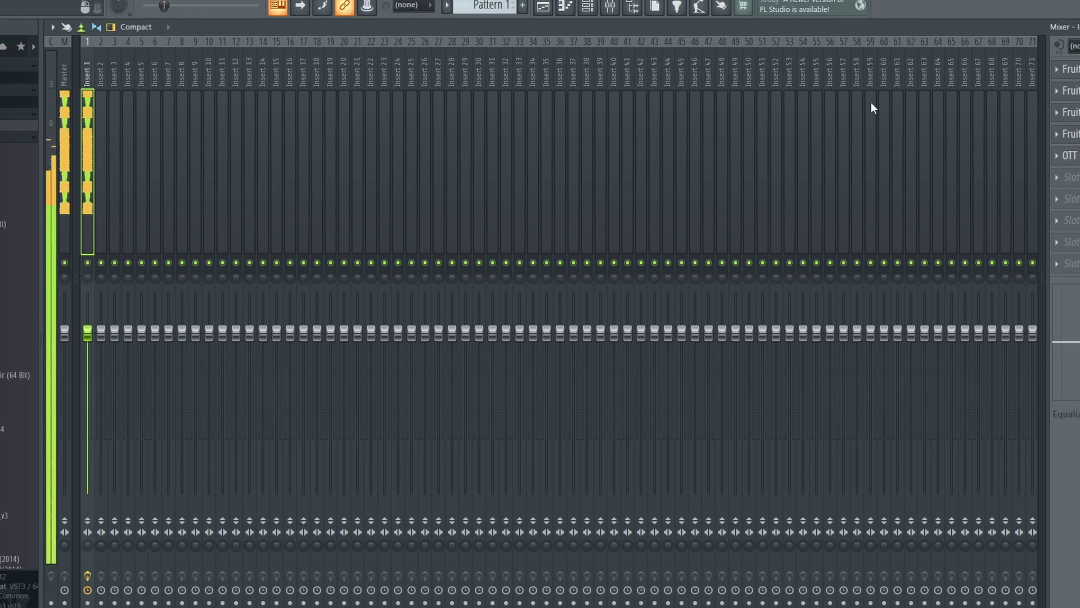
left_click(1066, 413)
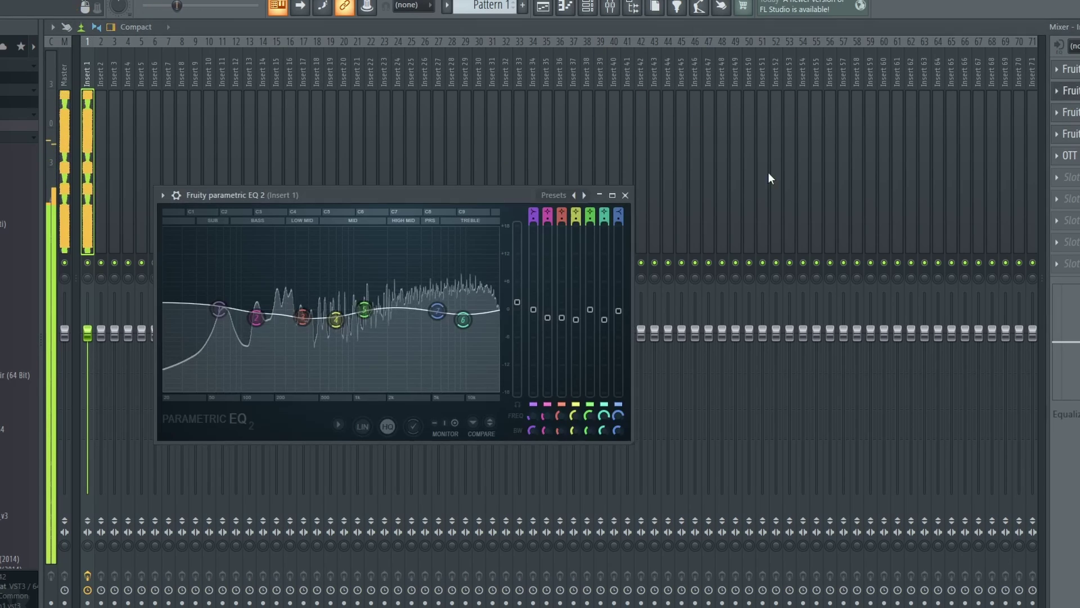
left_click_drag(428, 312, 412, 315)
key("Escape")
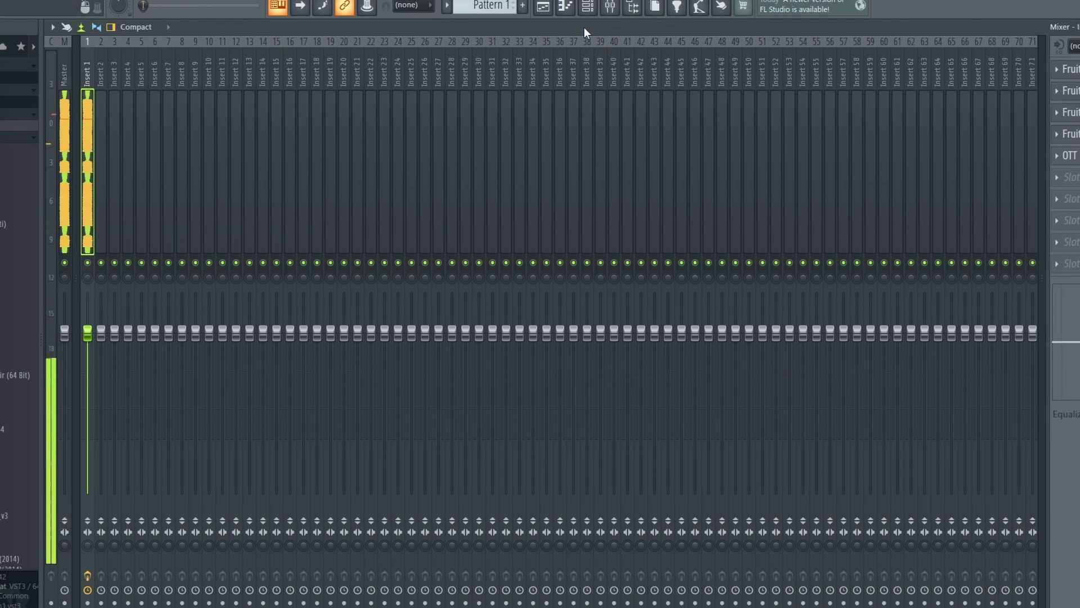
Step: Open the Sylenth1 bass layers, Thic Sub and Urban, from the channel rack
left_click(589, 8)
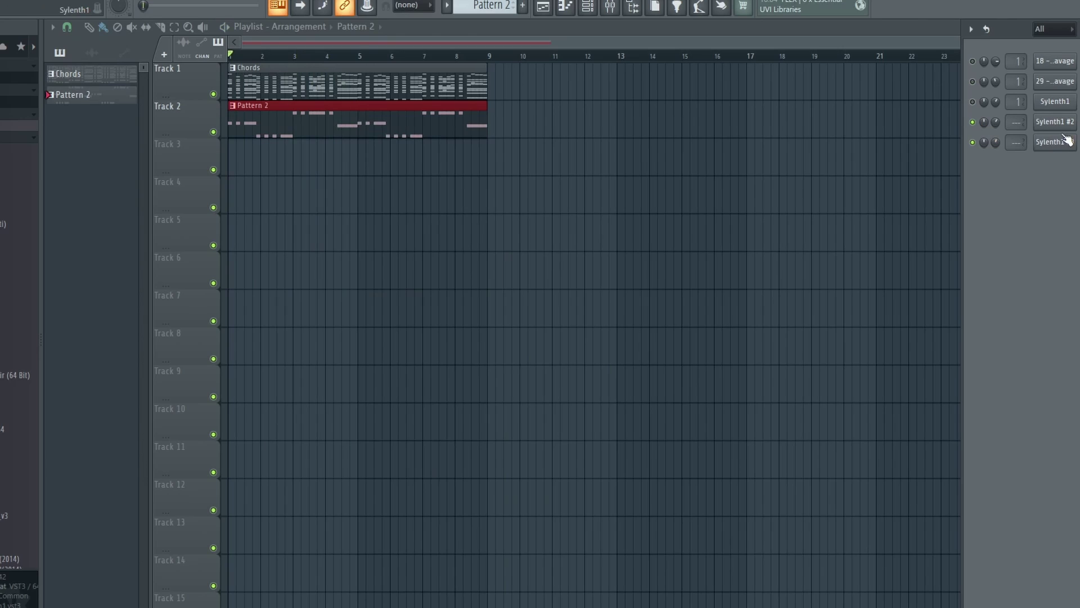
left_click(1067, 141)
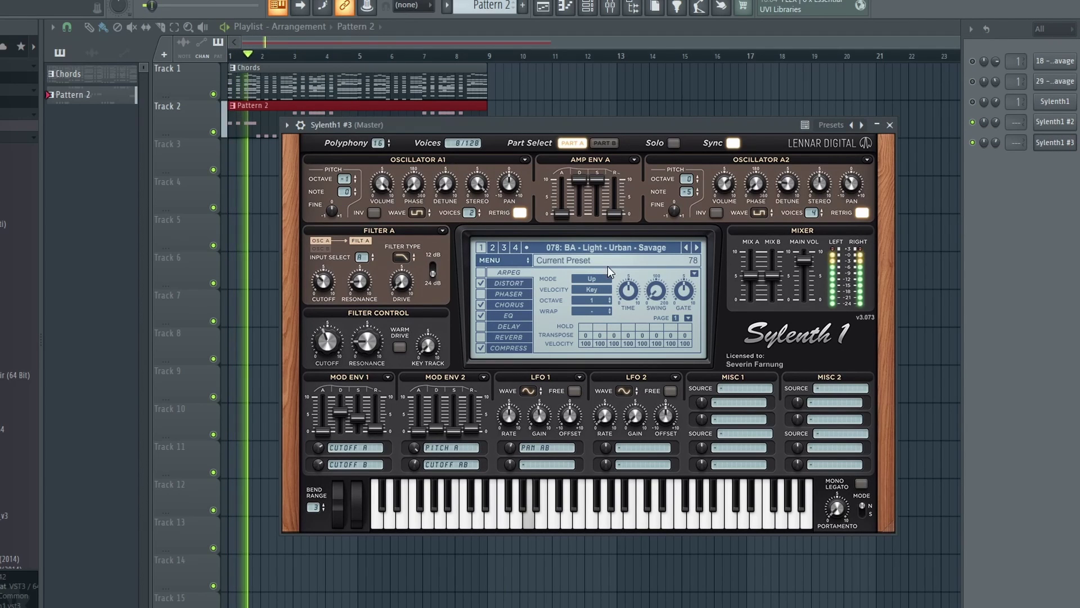
left_click(979, 133)
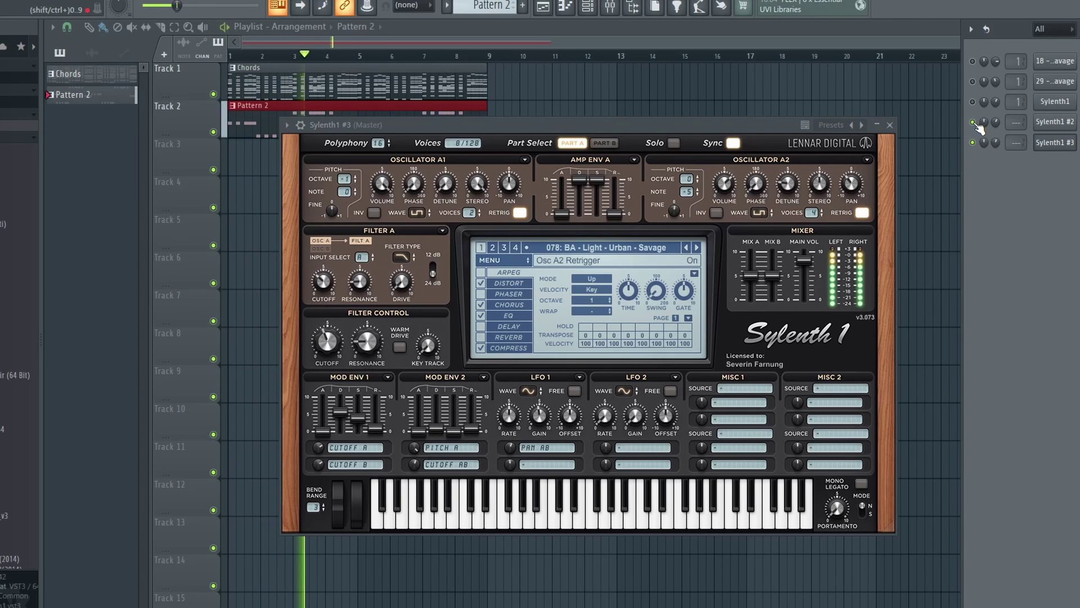
Step: Clone the Urban bass into Sylenth1 #4 with the Love preset and view its notes
key("space")
right_click(1053, 146)
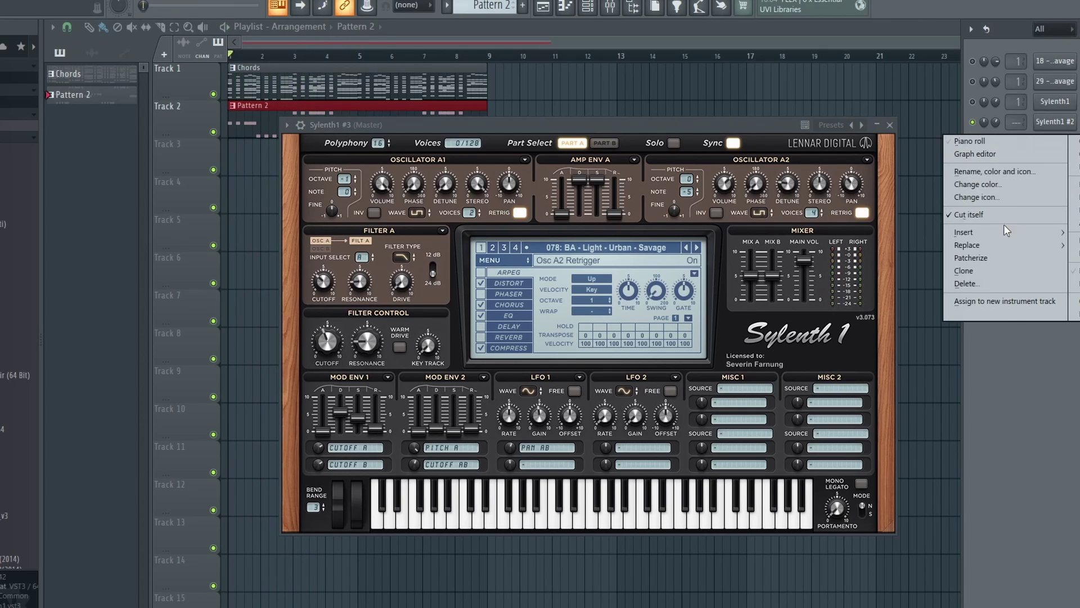
left_click(964, 270)
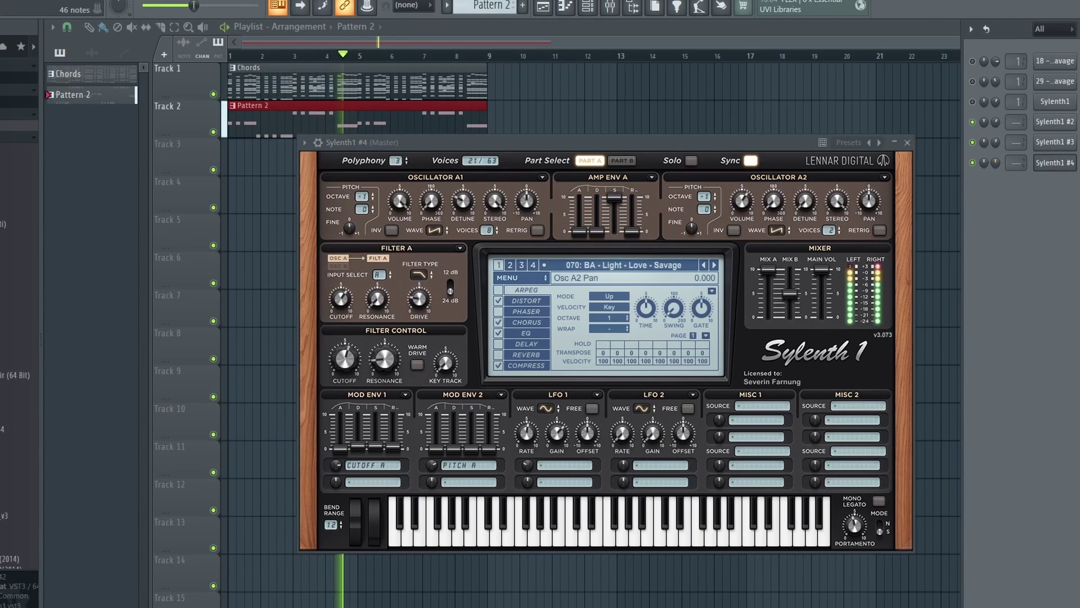
key("F7")
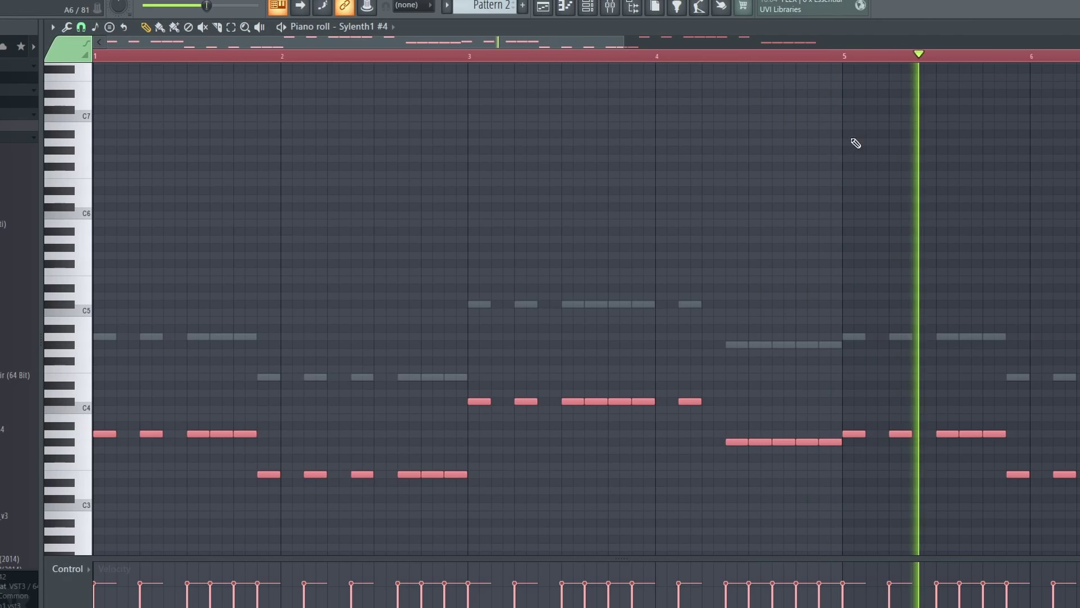
scroll(452, 49, "down", 3)
left_click(588, 5)
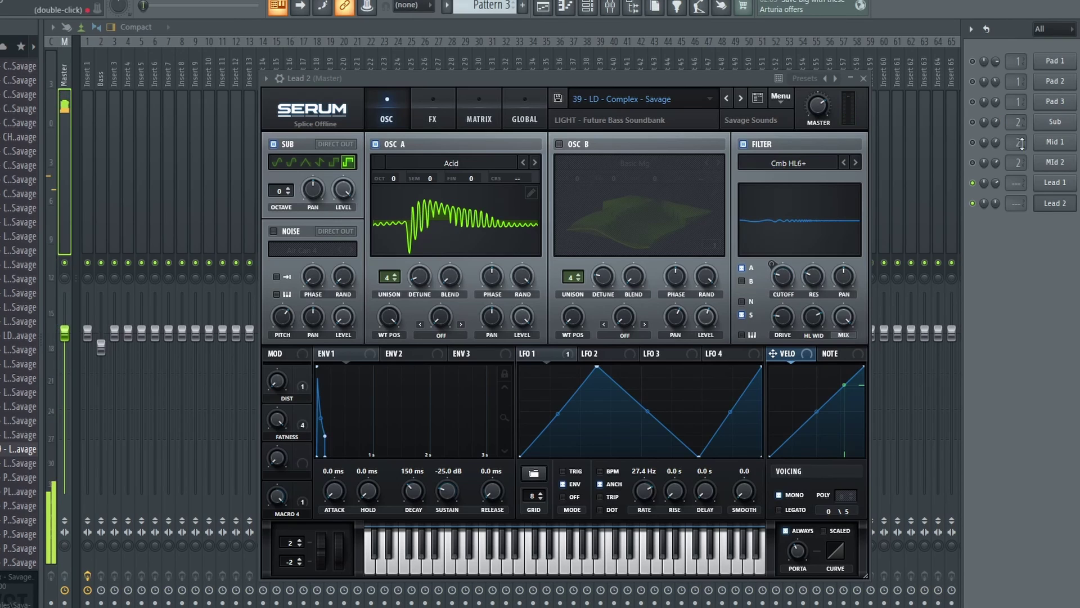
Step: Close Lead 2's synth and step Fruity Fast Dist presets forward to Some Oomph
left_click(1057, 202)
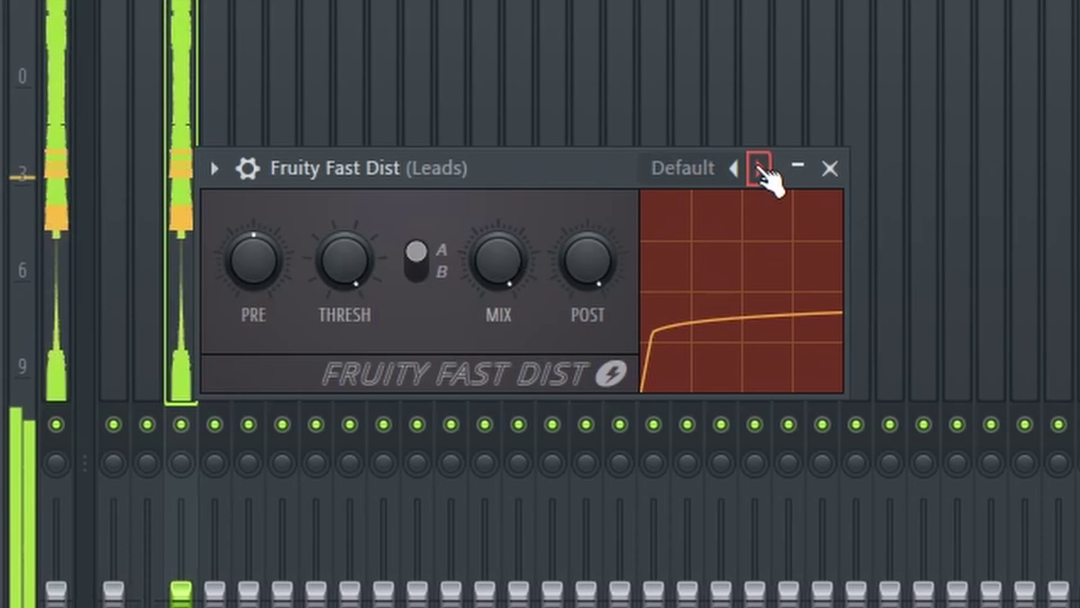
left_click(759, 168)
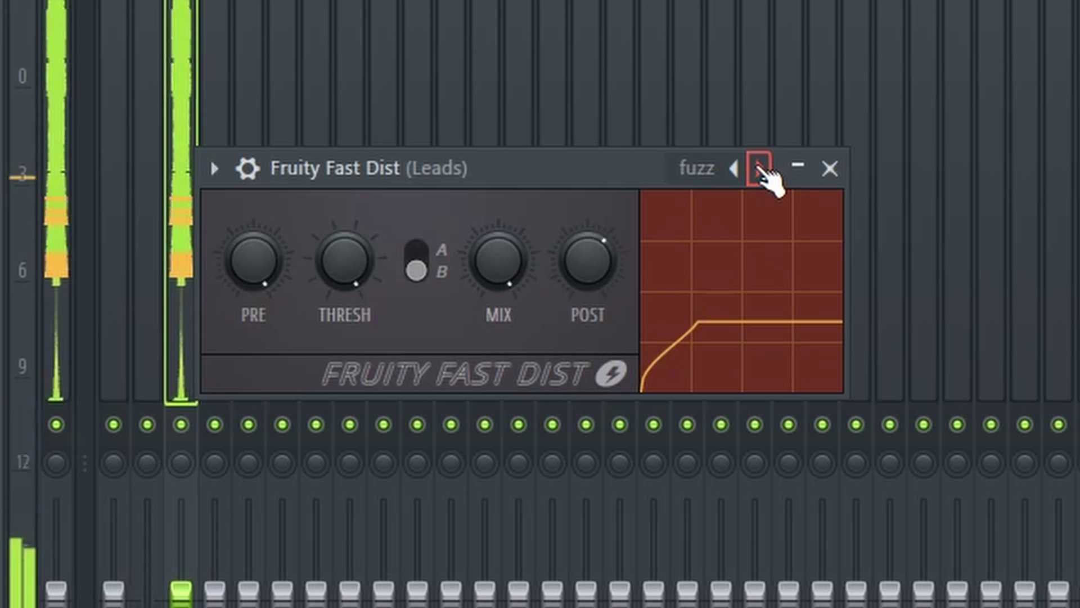
left_click(759, 168)
left_click(760, 167)
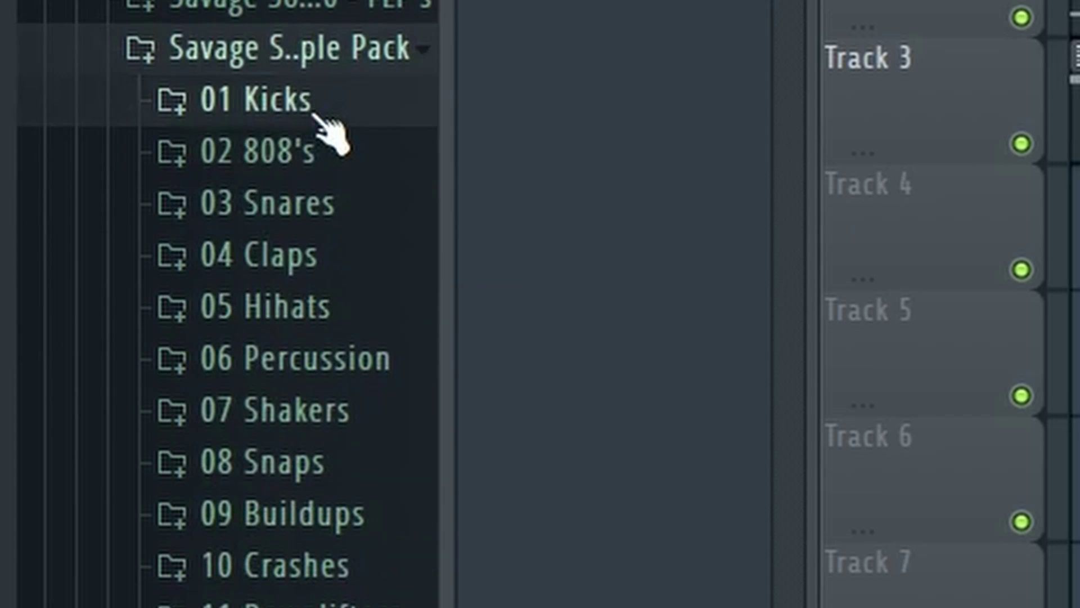
Step: Place Kick 17 on Track 5 and Snare 06 on Track 6 at the start
left_click(314, 112)
scroll(282, 171, "down", 2)
scroll(329, 253, "down", 2)
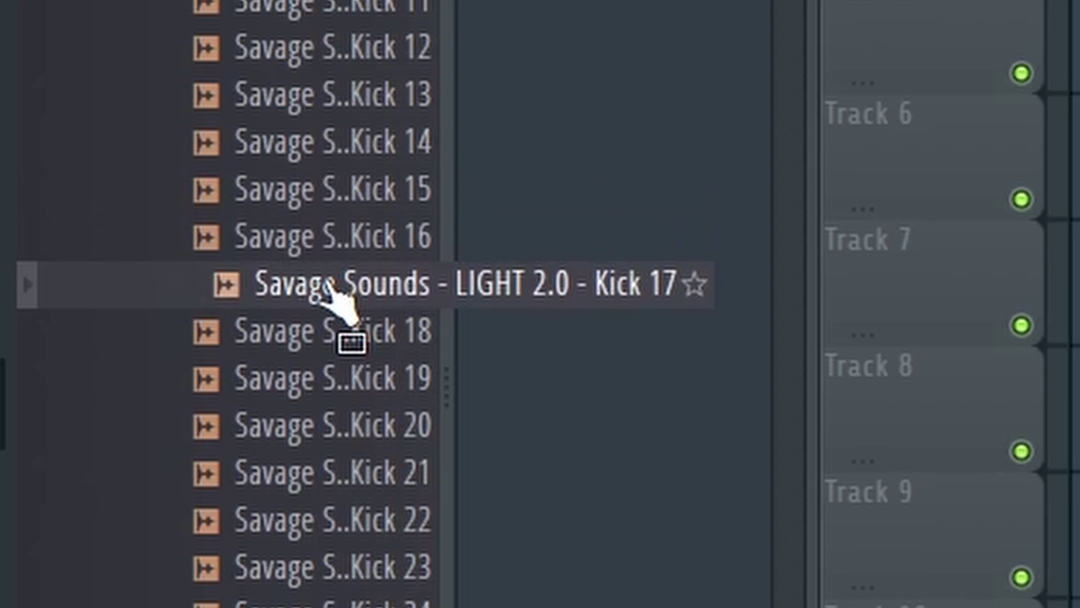
left_click_drag(329, 292, 1061, 34)
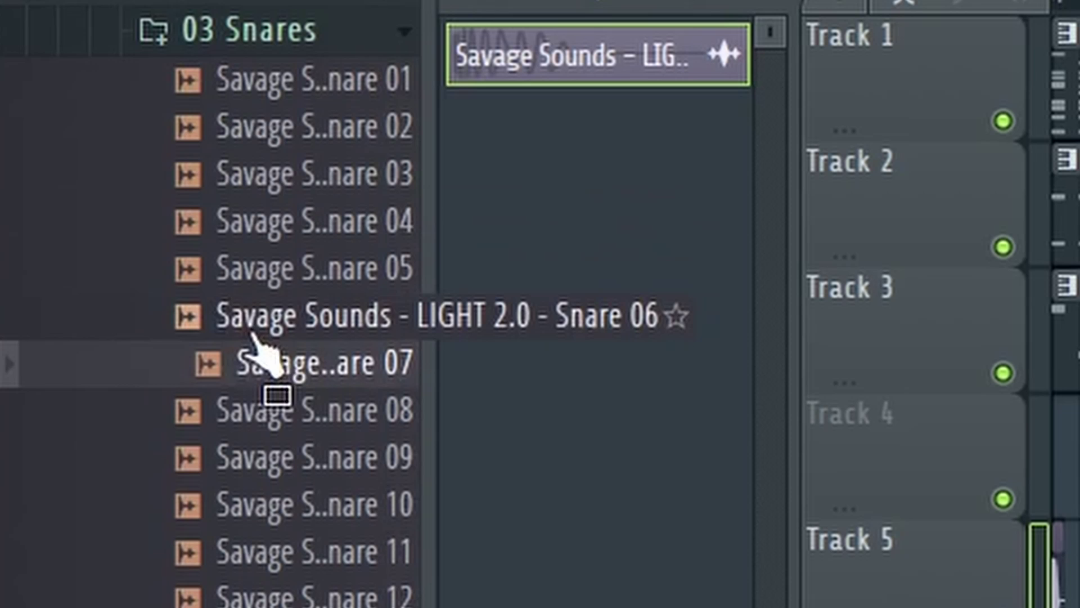
left_click_drag(256, 326, 560, 394)
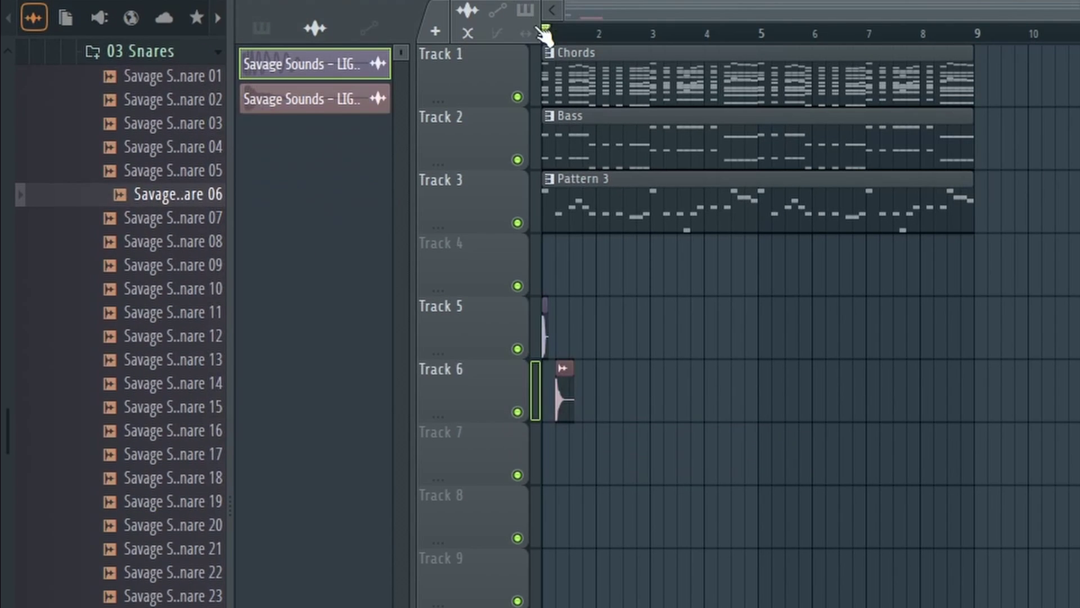
left_click(562, 367)
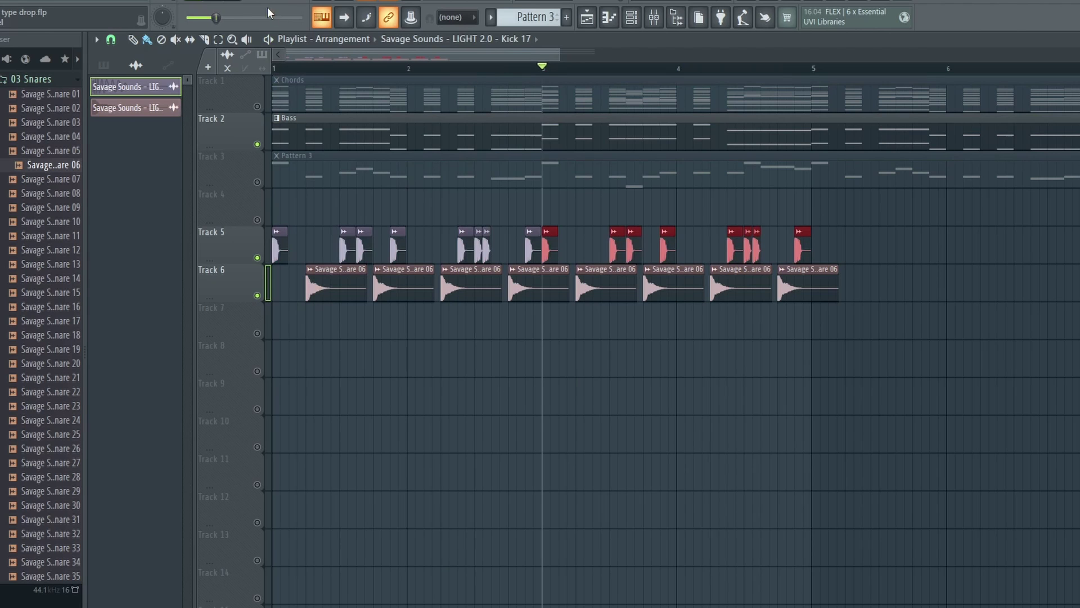
Step: Play the drum groove back across the drop
key("space")
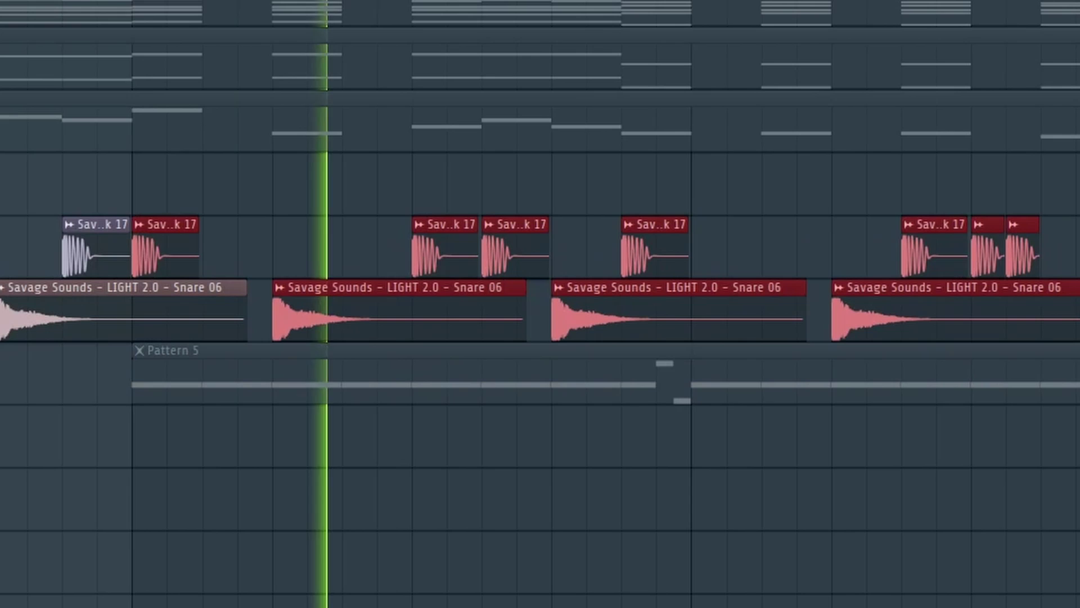
key("space")
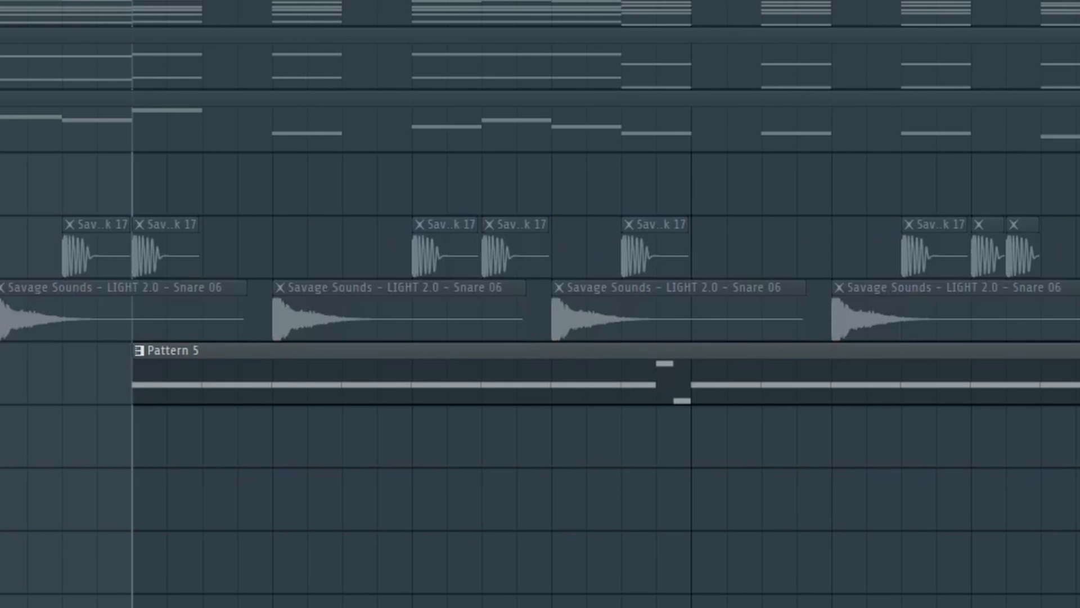
key("space")
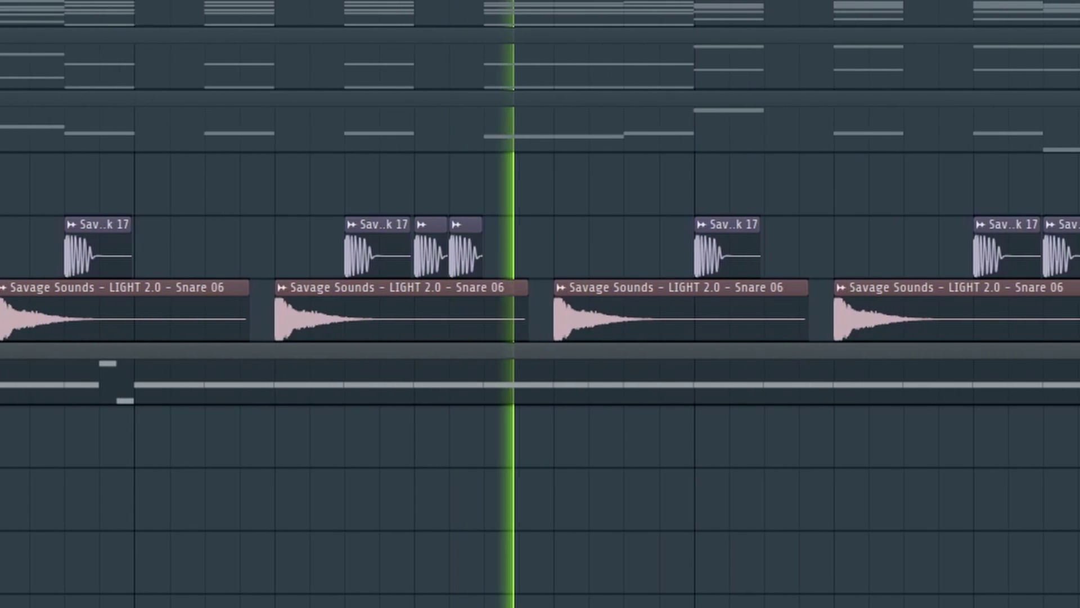
scroll(540, 304, "down", 2)
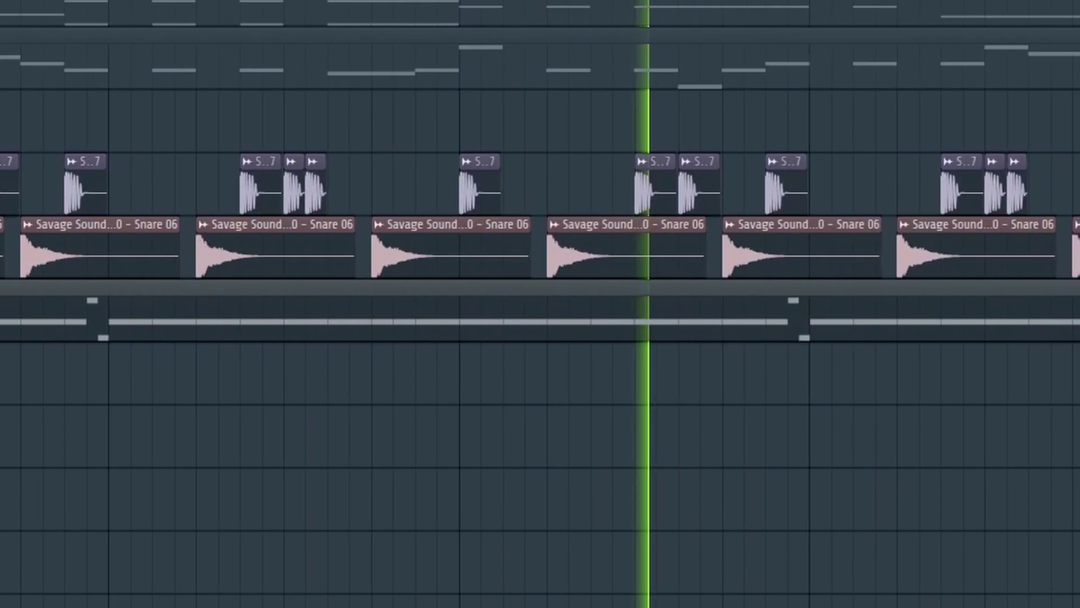
scroll(331, 289, "down", 2)
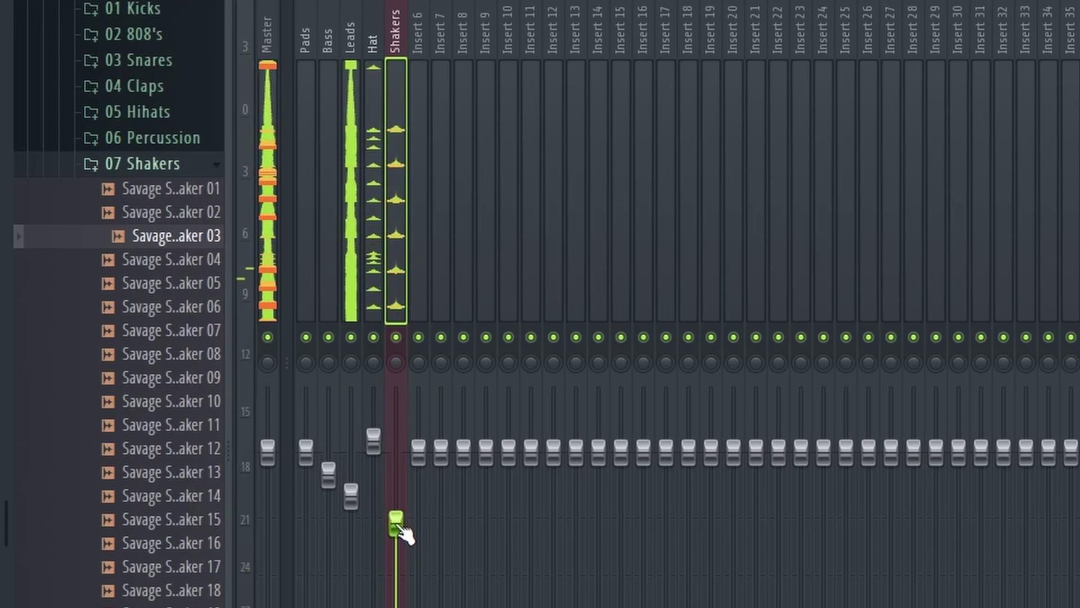
Step: Raise the Shakers fader, place Crash 02 on Track 10 at bar 1, and solo it
left_click_drag(396, 530, 396, 507)
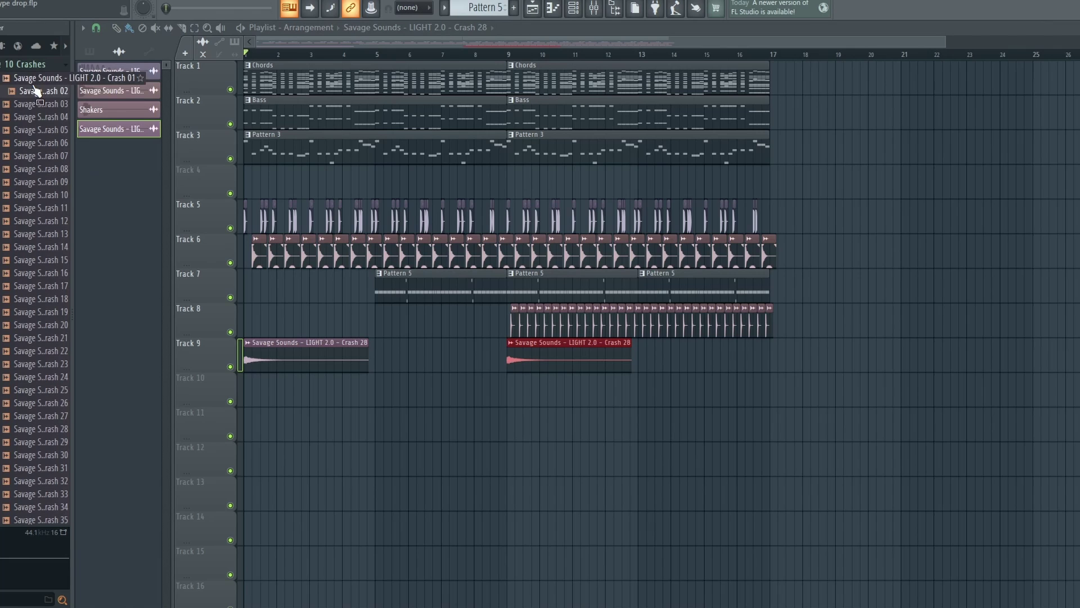
left_click_drag(28, 100, 241, 400)
key("space")
right_click(230, 401)
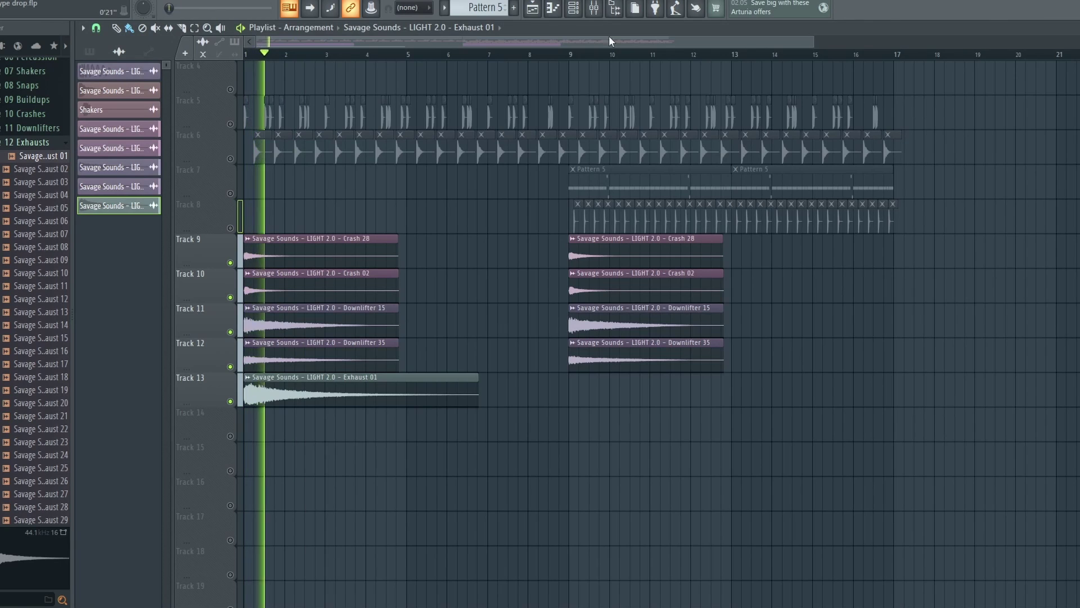
key("F9")
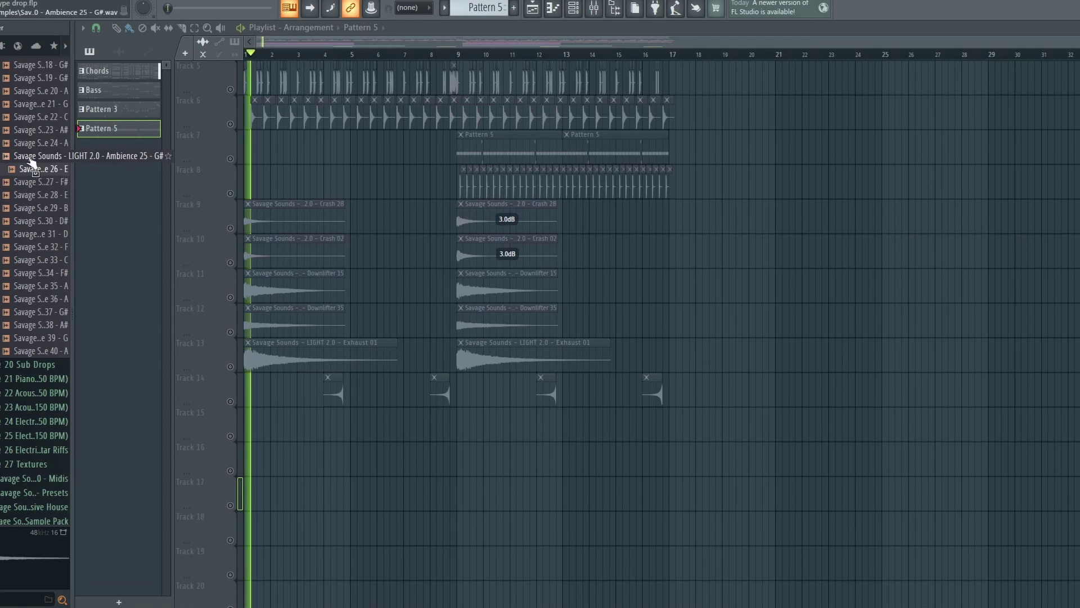
Step: Repeat Ambience 26 - E along Track 15, delete the stray Track 16 clip, stretch the last
mouse_move(21, 171)
left_mouse_down()
mouse_move(284, 448)
mouse_move(334, 431)
mouse_move(276, 431)
mouse_move(344, 430)
left_mouse_up()
left_click(370, 437)
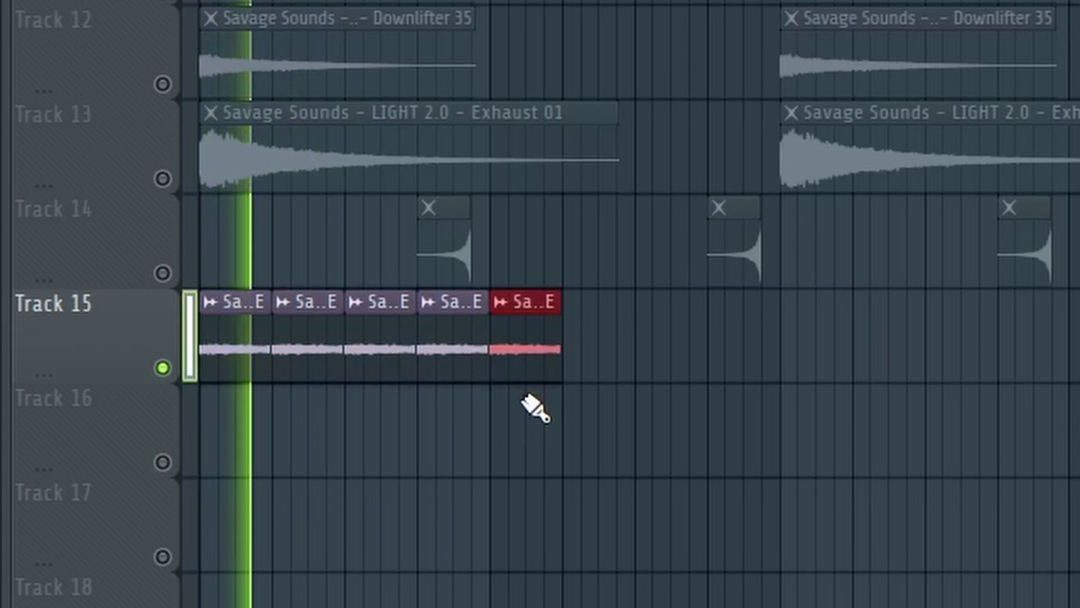
left_click(525, 397)
right_click(559, 393)
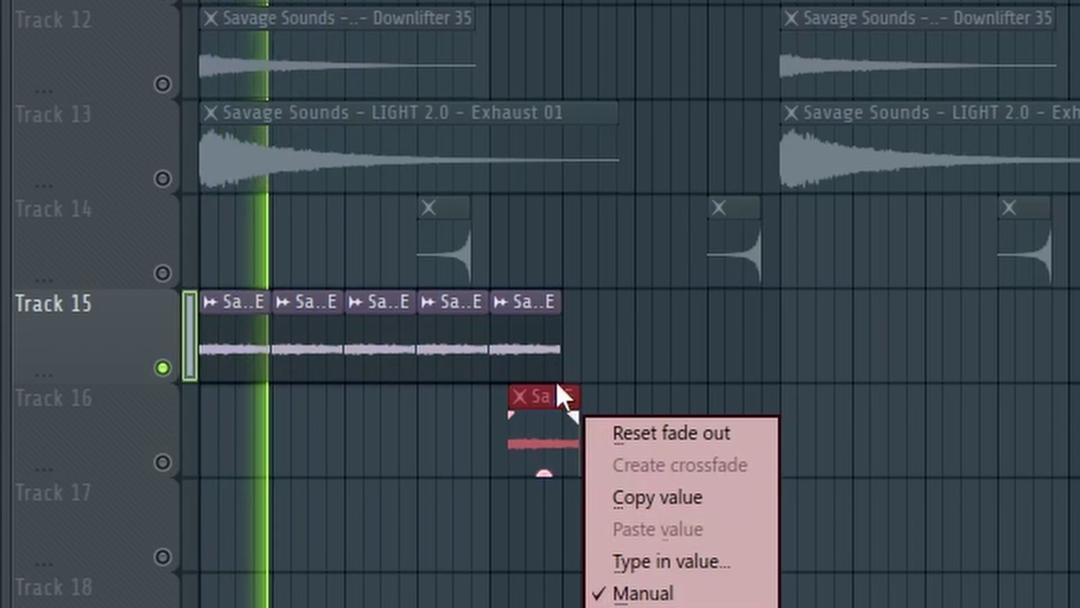
key("Escape")
right_click(550, 388)
left_click_drag(561, 294, 776, 294)
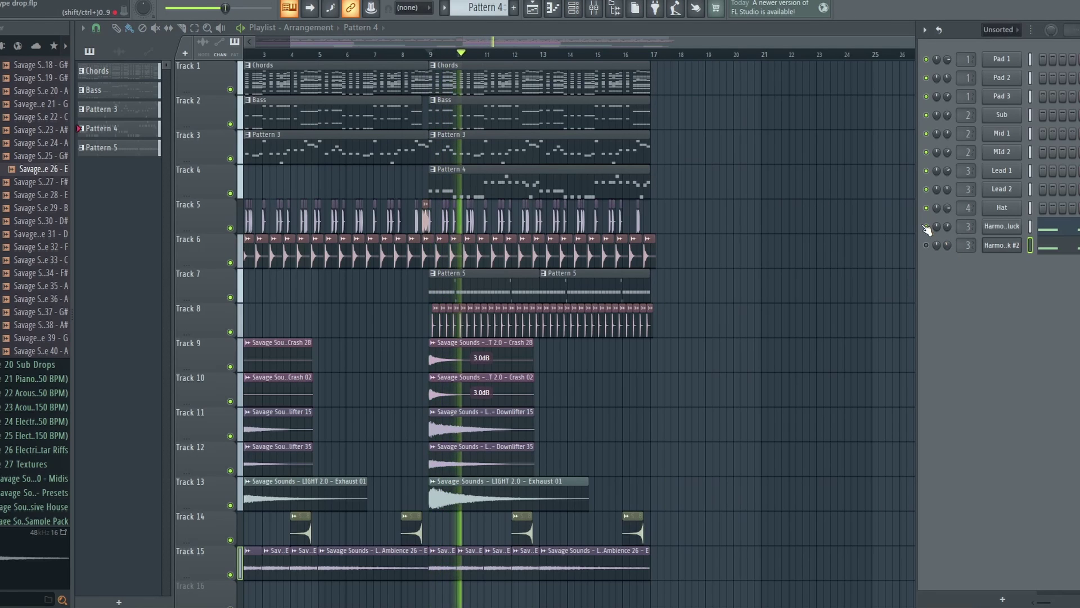
Step: Unmute Harmony Pluck and show the EQ in Harmony Pluck #2's Sylenth1 effects
left_click(925, 226)
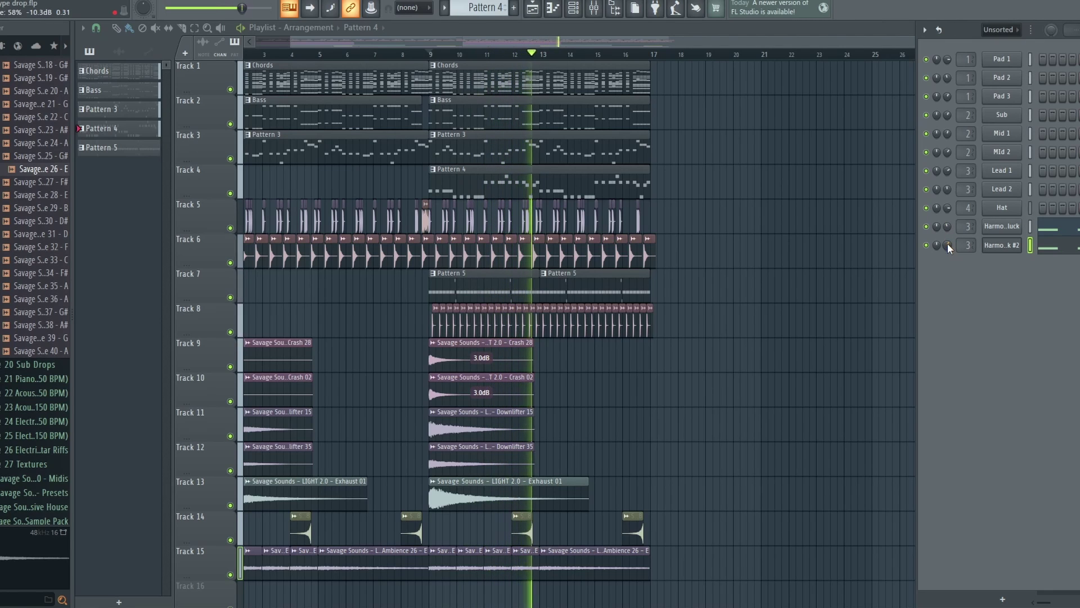
left_click(972, 244)
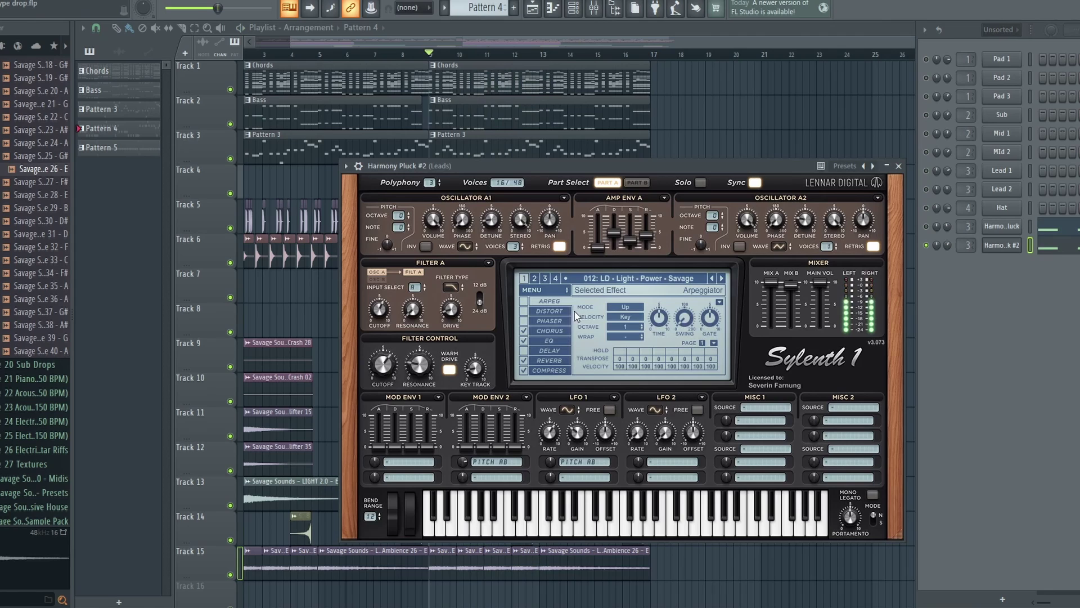
left_click(549, 341)
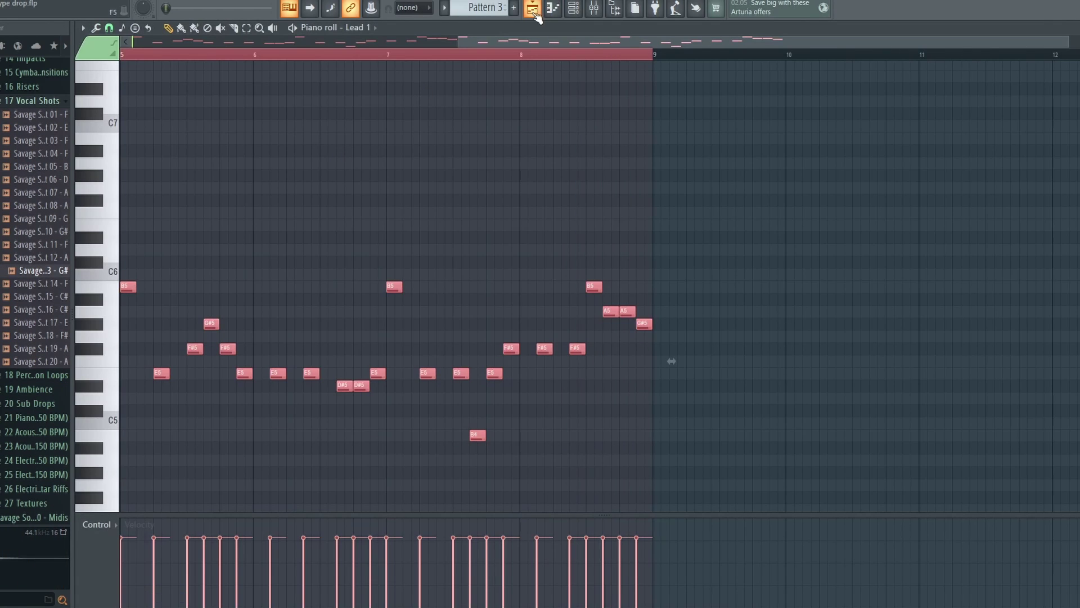
Step: Add Vocal Shot 13 with a G# melody in Pattern 6, distorted by Fruity Fast Dist on a Vocal Lead insert
left_click(534, 13)
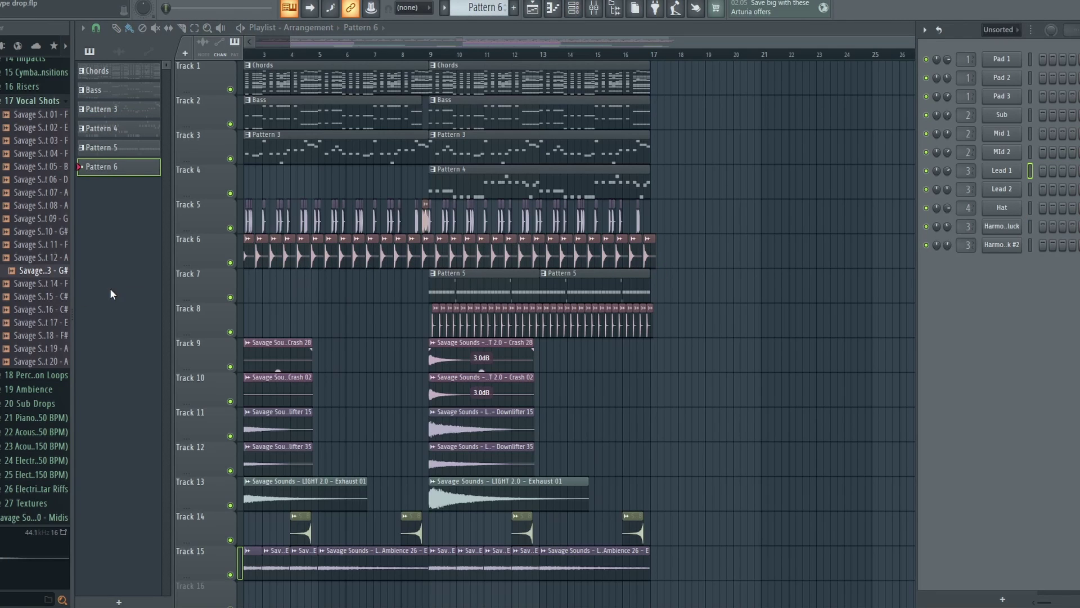
left_click_drag(35, 275, 1032, 291)
right_click(1002, 263)
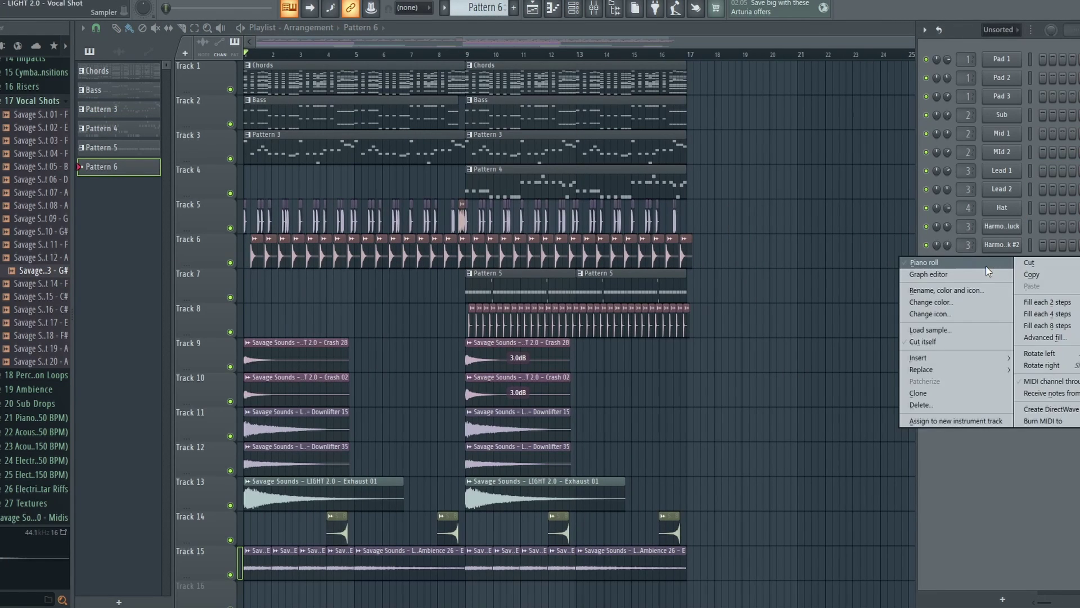
left_click(990, 265)
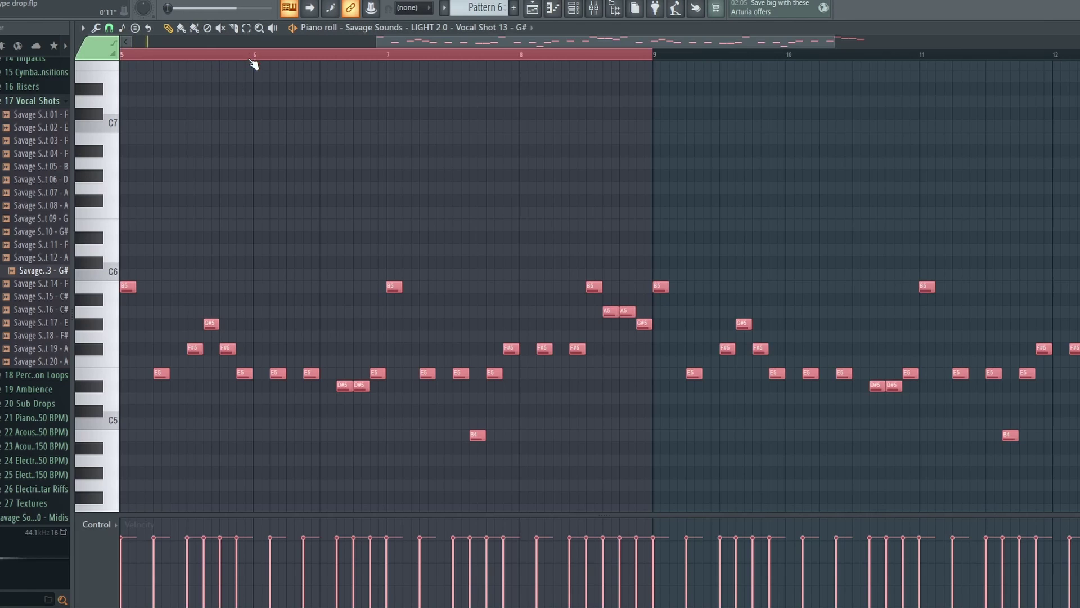
scroll(253, 64, "down", 2)
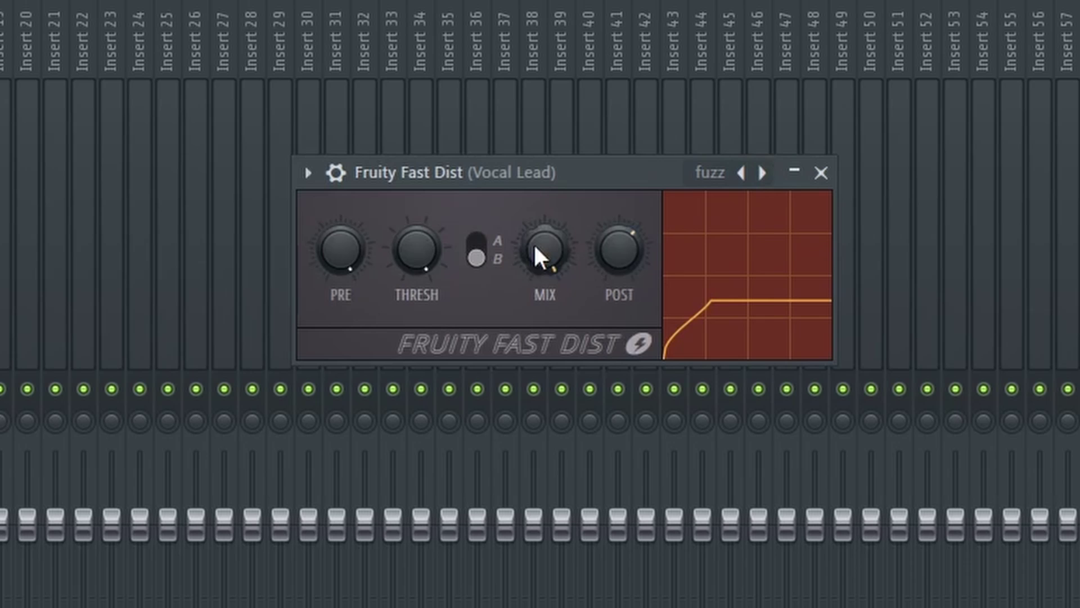
key("Escape")
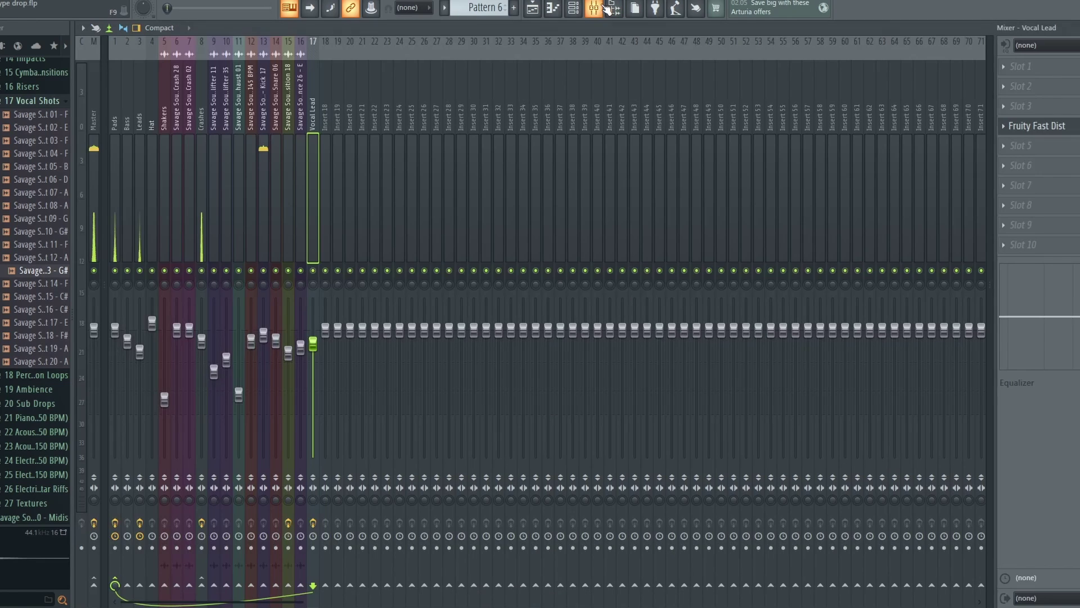
Step: Load Fruity Peak Controller into an empty effect slot on the Kick 17 insert
left_click(261, 161)
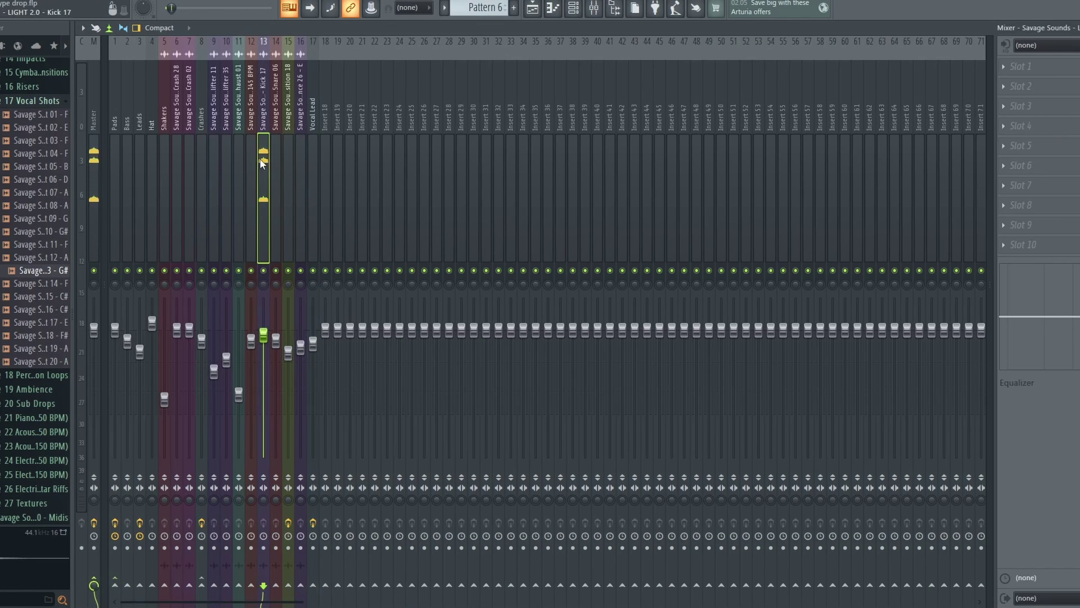
left_click(1026, 153)
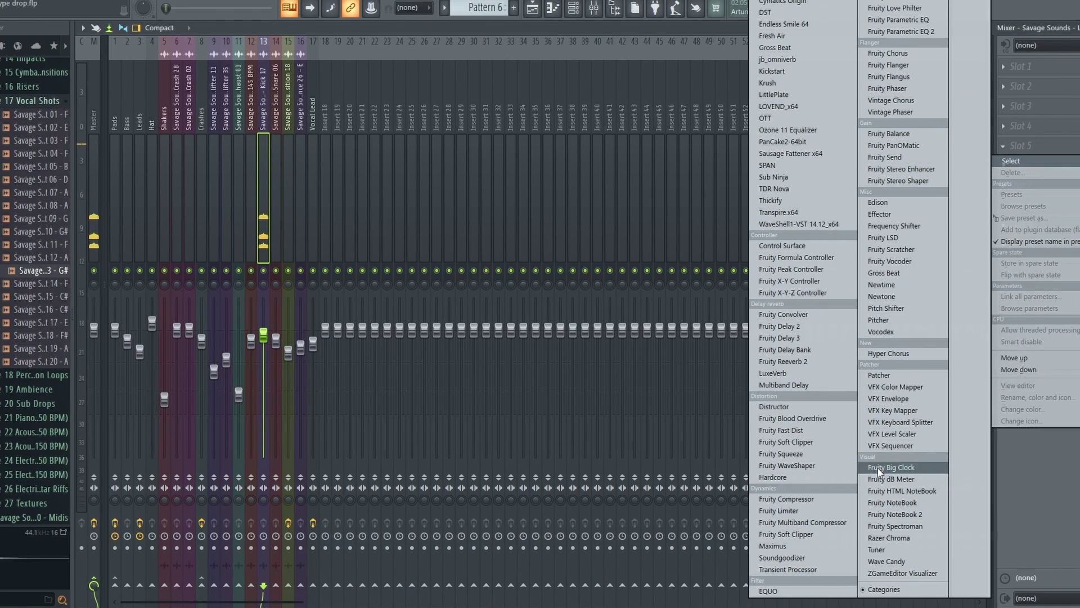
left_click(804, 270)
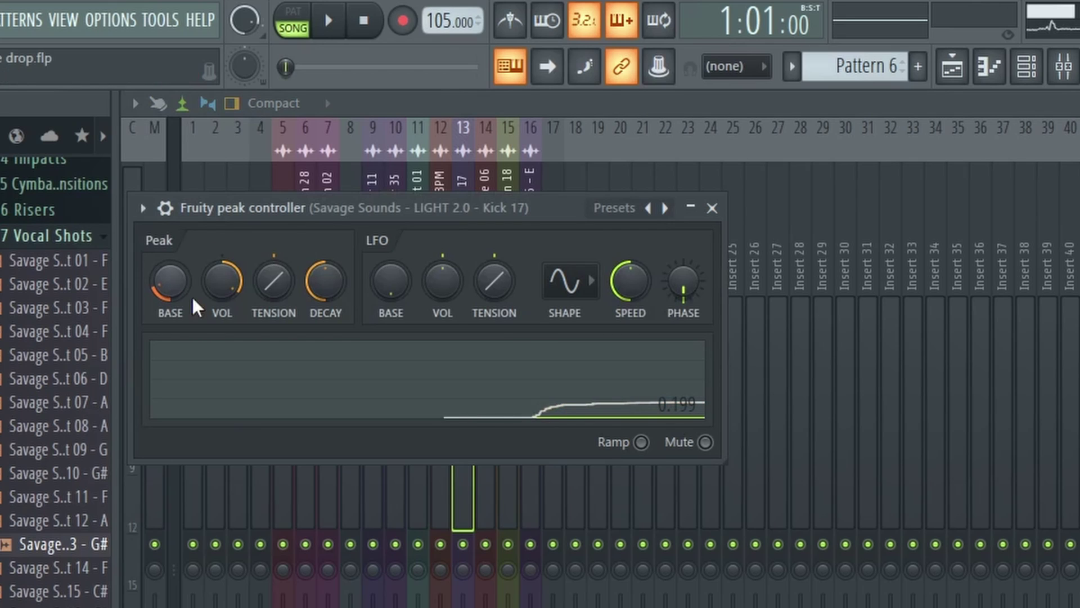
left_click_drag(221, 206, 421, 223)
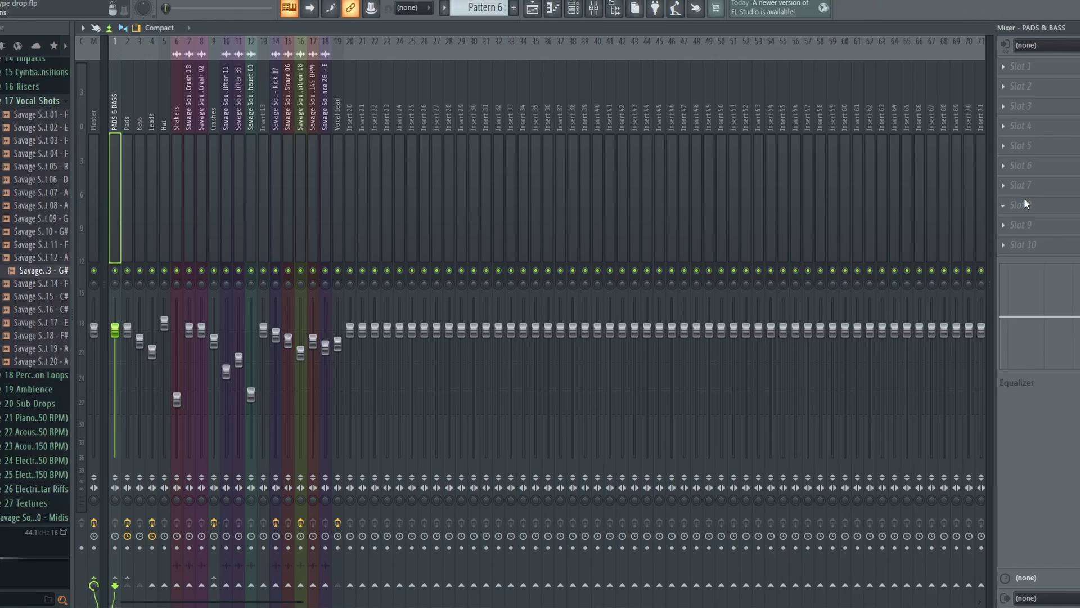
Step: Load Fruity Balance on PADS & BASS and link its volume, inverted, to the kick's Peak ctrl
left_click(1024, 198)
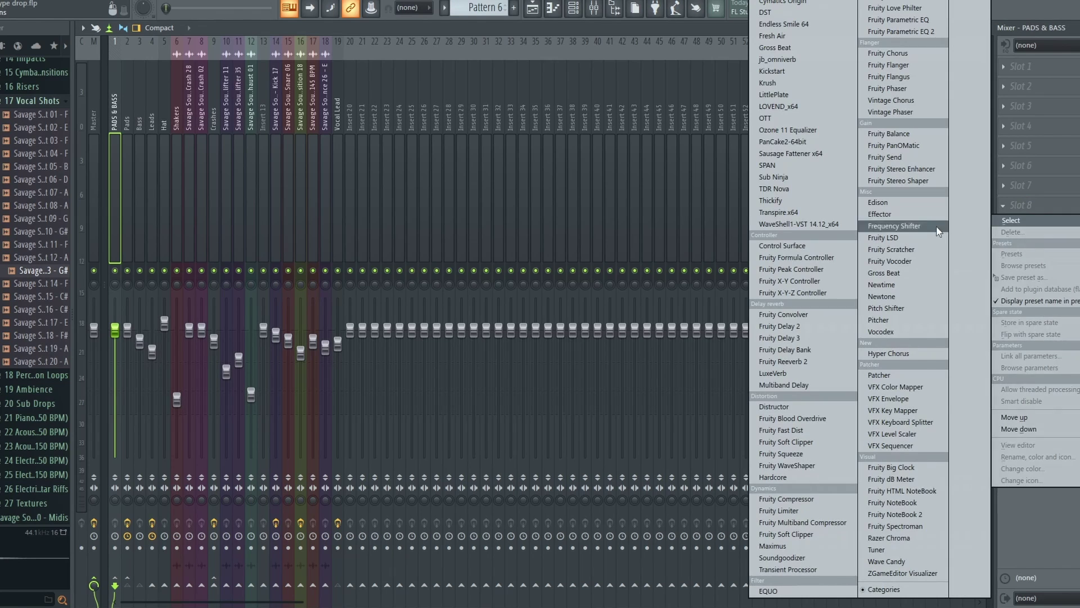
left_click(894, 134)
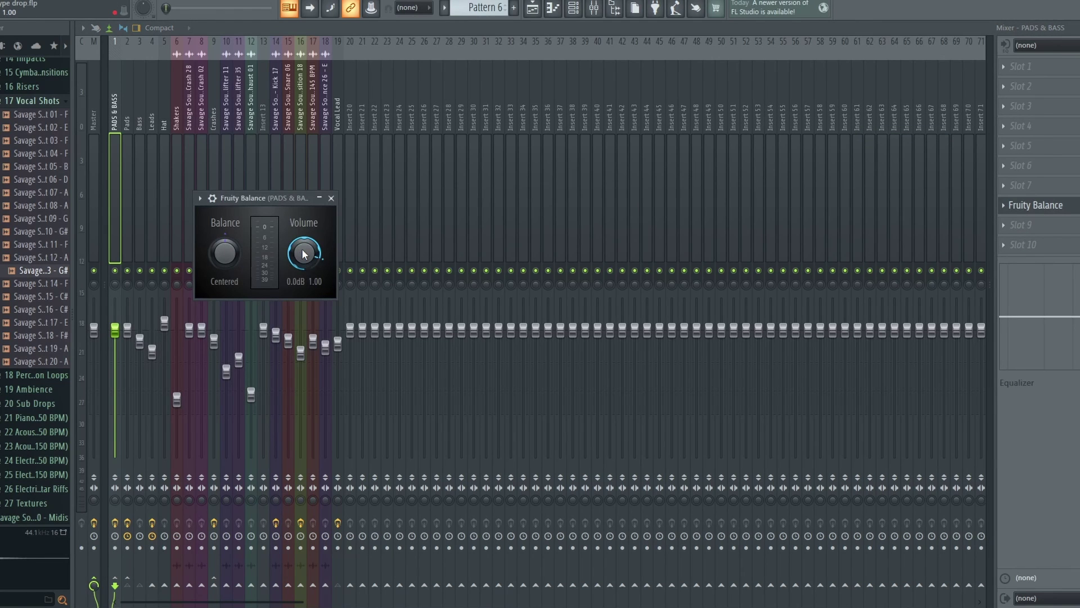
right_click(304, 255)
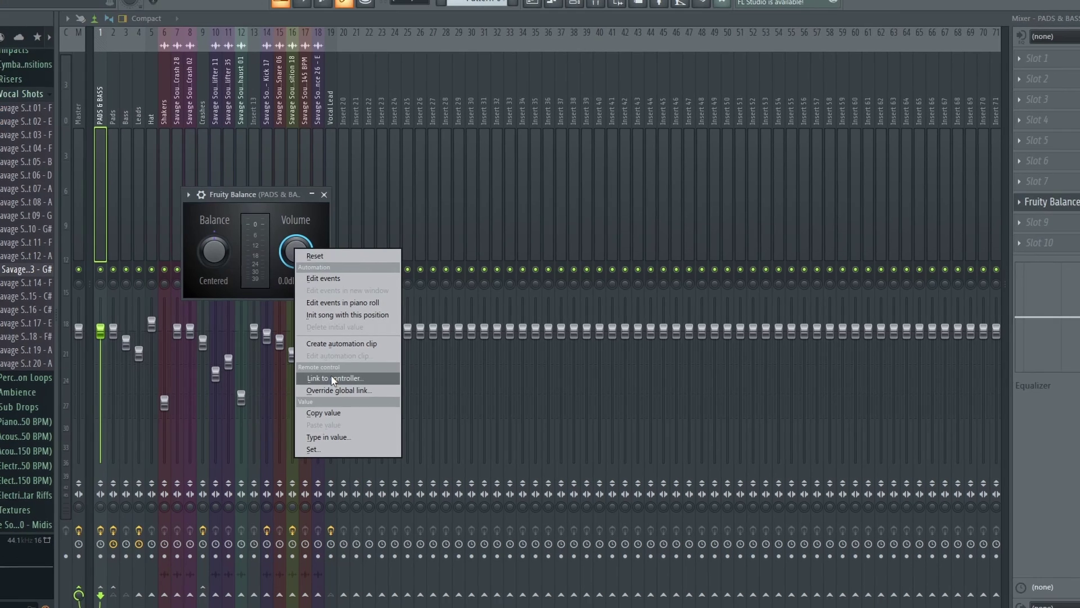
left_click(340, 375)
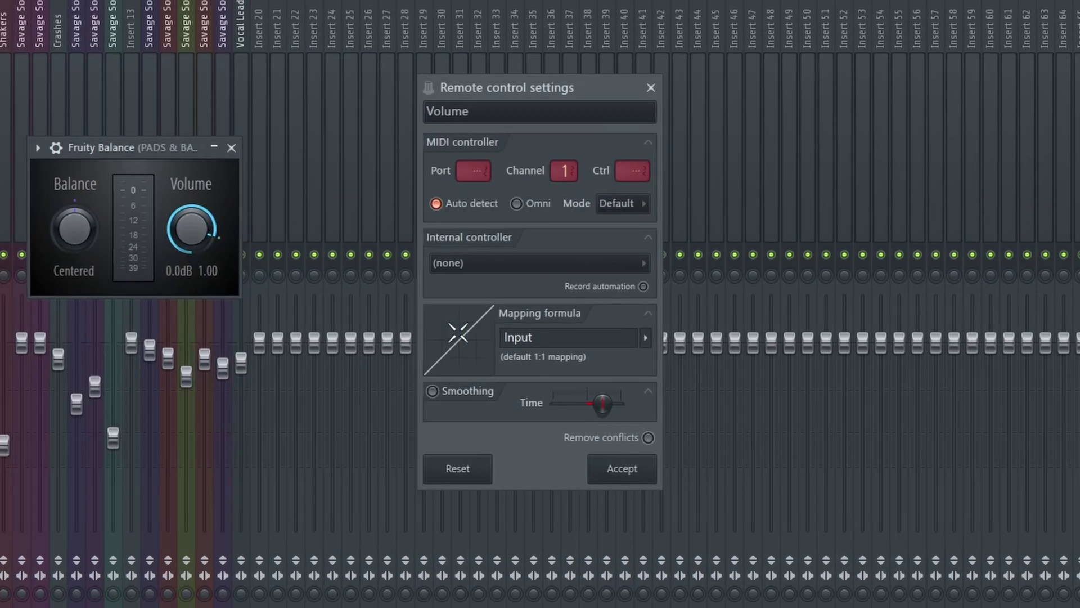
left_click(547, 273)
left_click(453, 439)
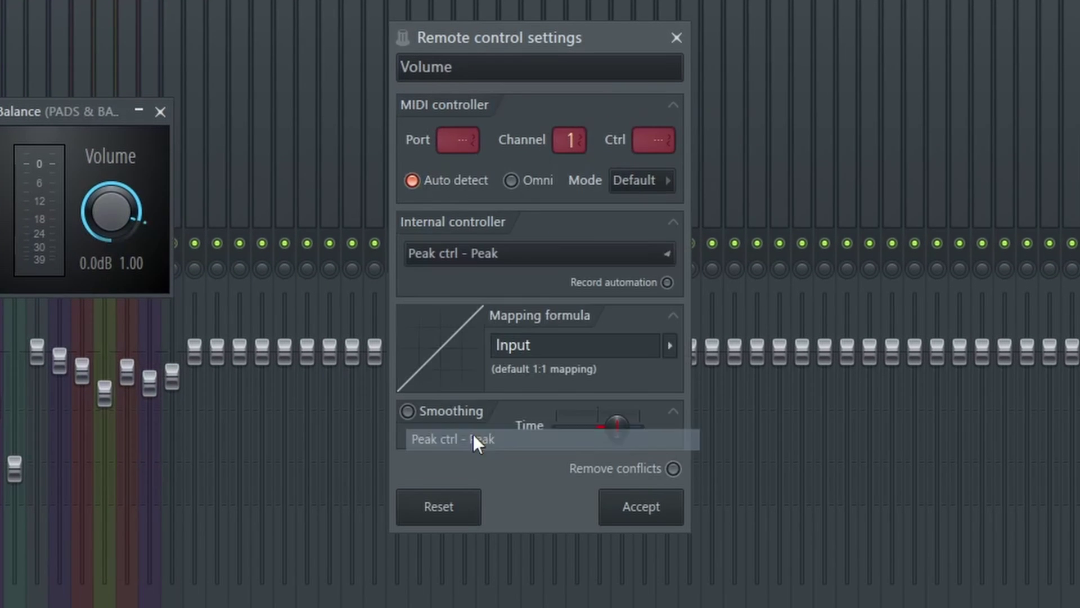
left_click(669, 344)
left_click(710, 411)
left_click(647, 508)
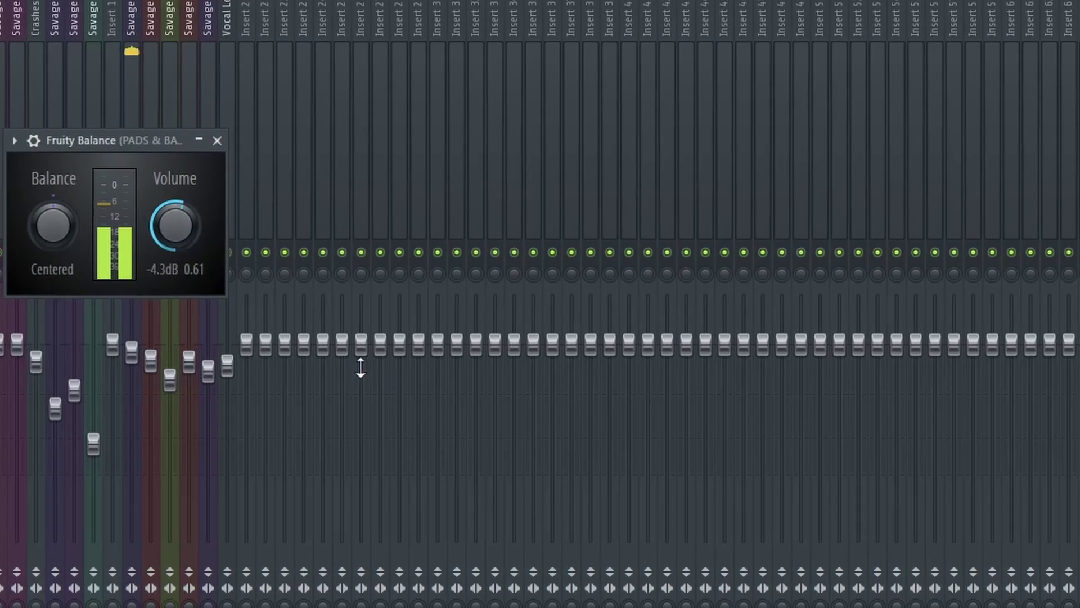
left_click(1062, 210)
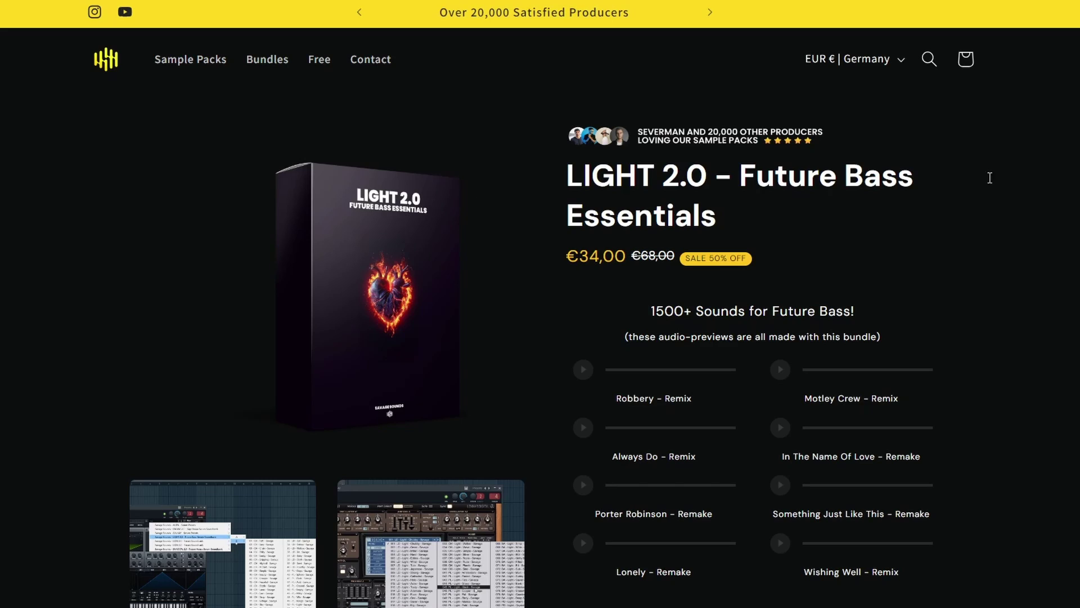
Step: Scroll down the LIGHT 2.0 page to its 0:18 preview video and empty reviews section
scroll(540, 315, "down", 7)
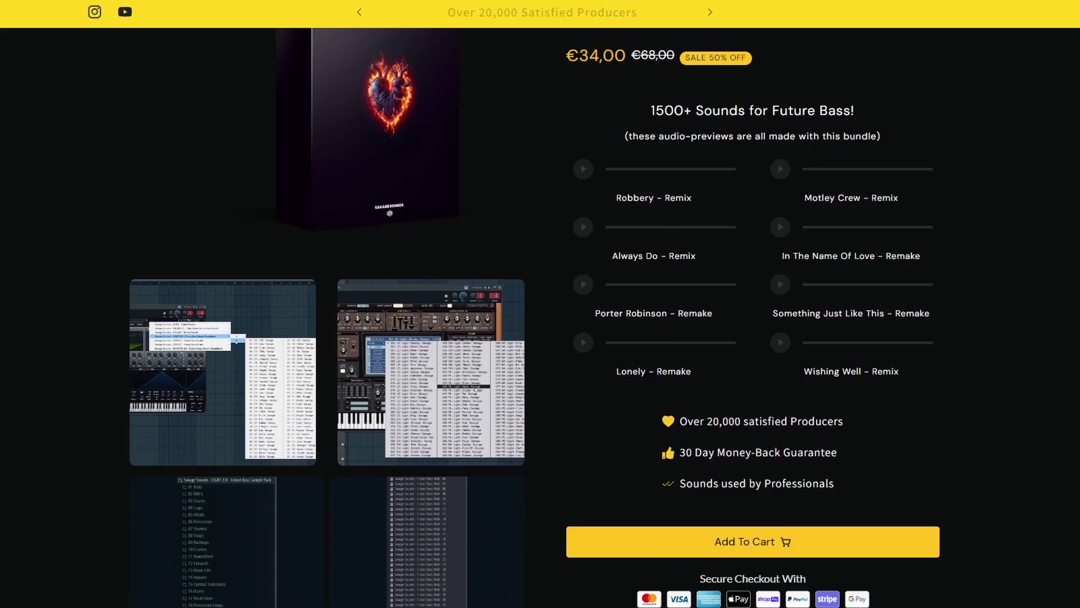
scroll(540, 315, "down", 7)
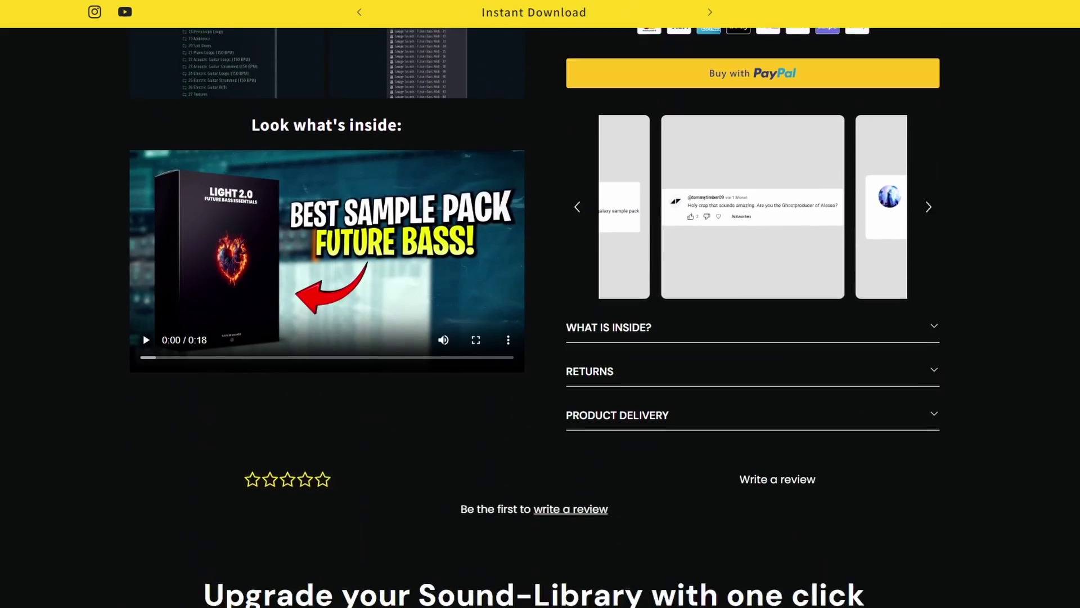